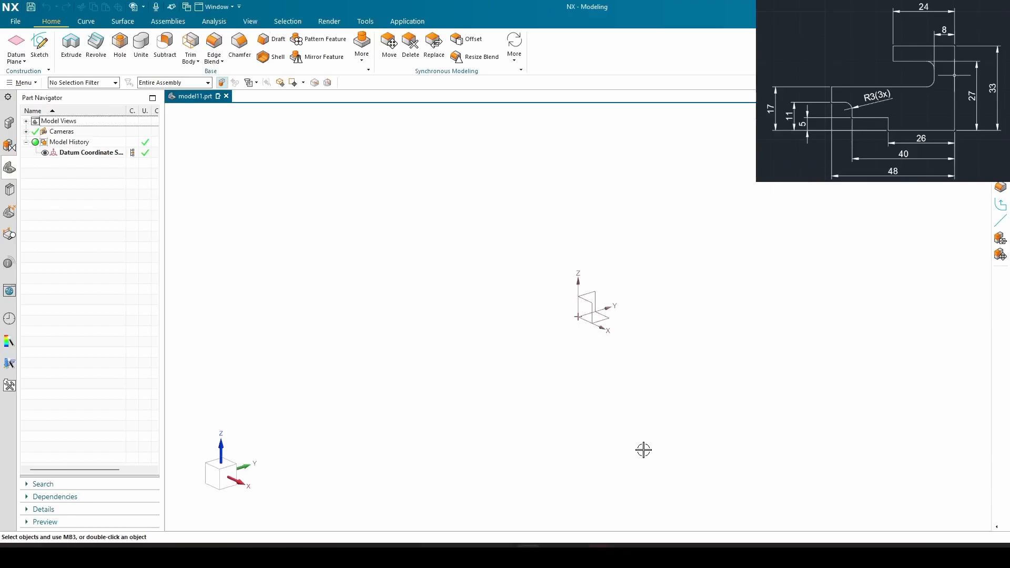
Create a new sketch on the Right principal plane.
scroll(562, 317, up, 3)
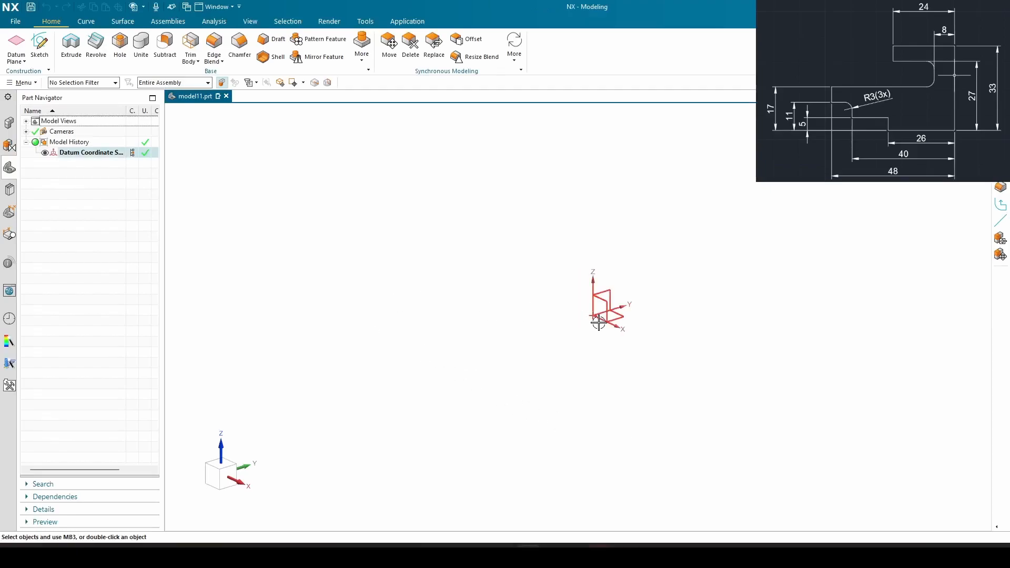
click(39, 49)
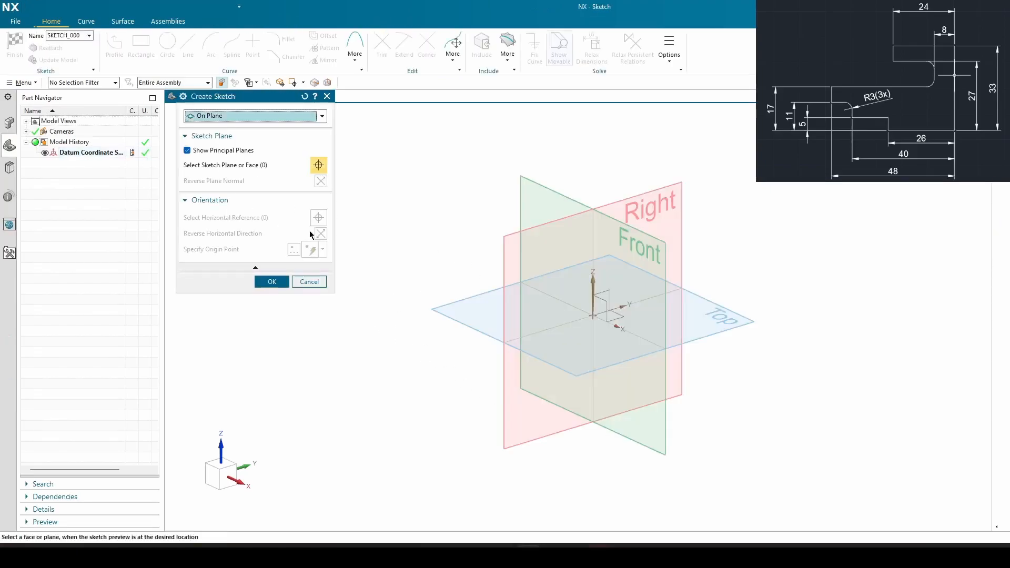
click(521, 242)
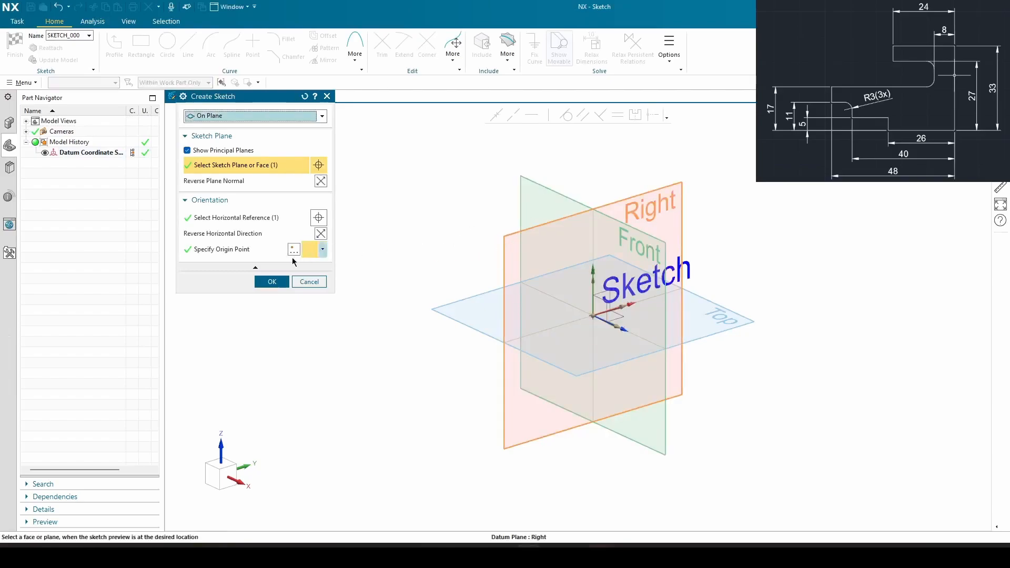
click(283, 284)
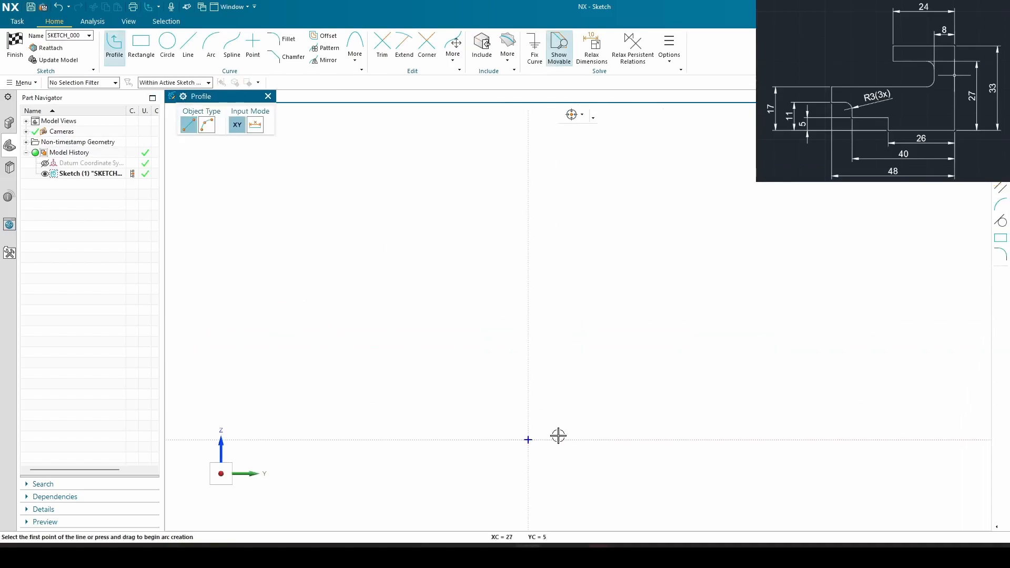
Draw a stepped line chain from the sketch origin toward negative Y: a bottom line about 124 long, then two rises each followed by a horizontal line.
click(528, 439)
click(373, 440)
click(373, 378)
click(275, 379)
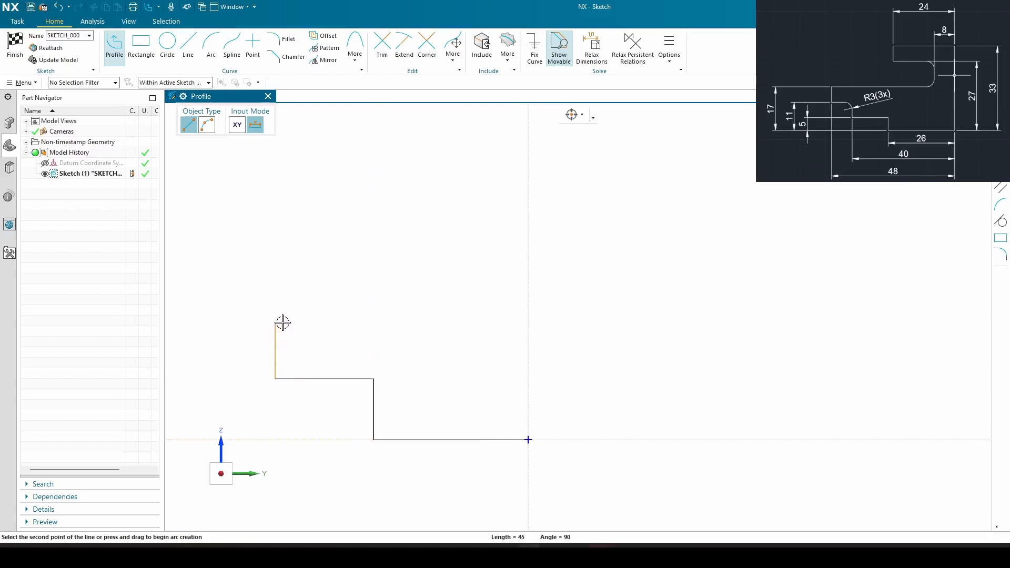
click(189, 322)
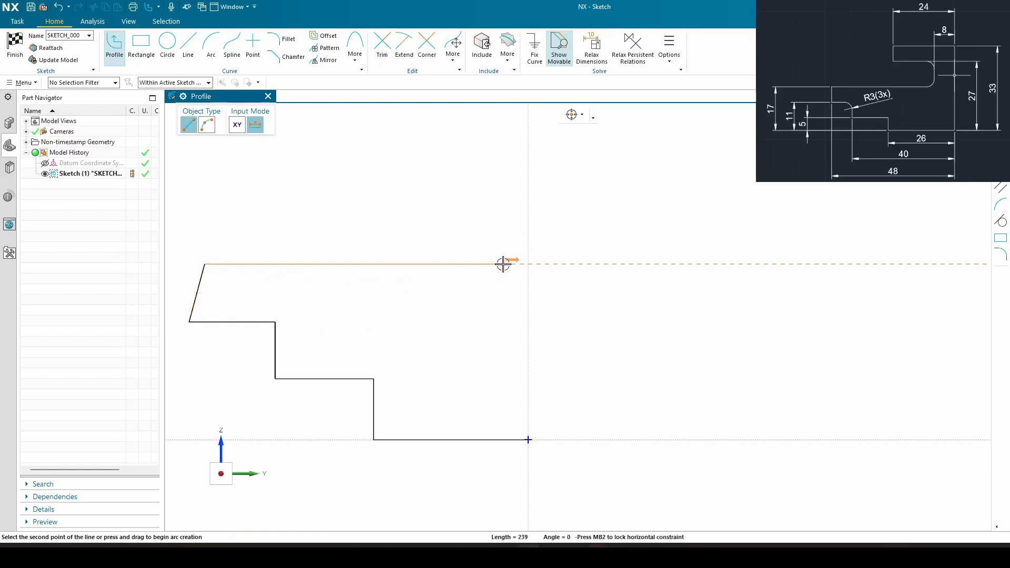
key(Escape)
key(ctrl+z)
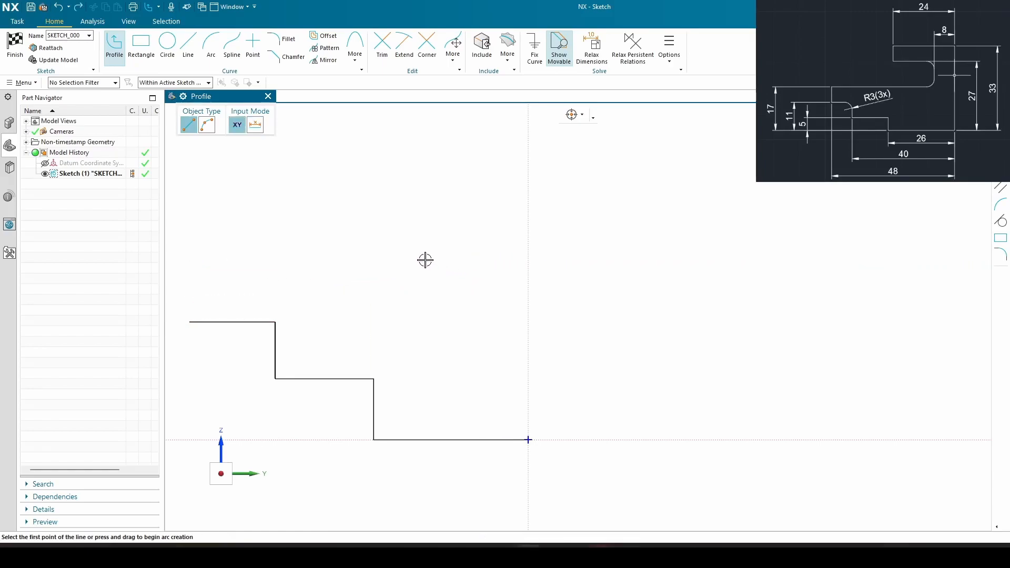
Continue the outline from its open end with an outer edge, a recess and an upper arm, closing it at the origin with a vertical edge about 213 long.
click(190, 316)
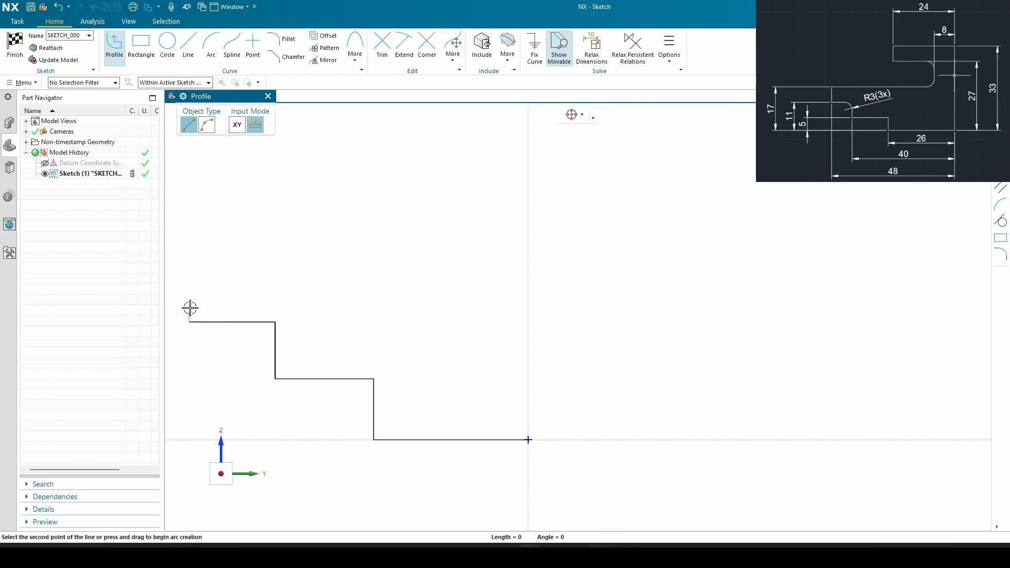
click(189, 265)
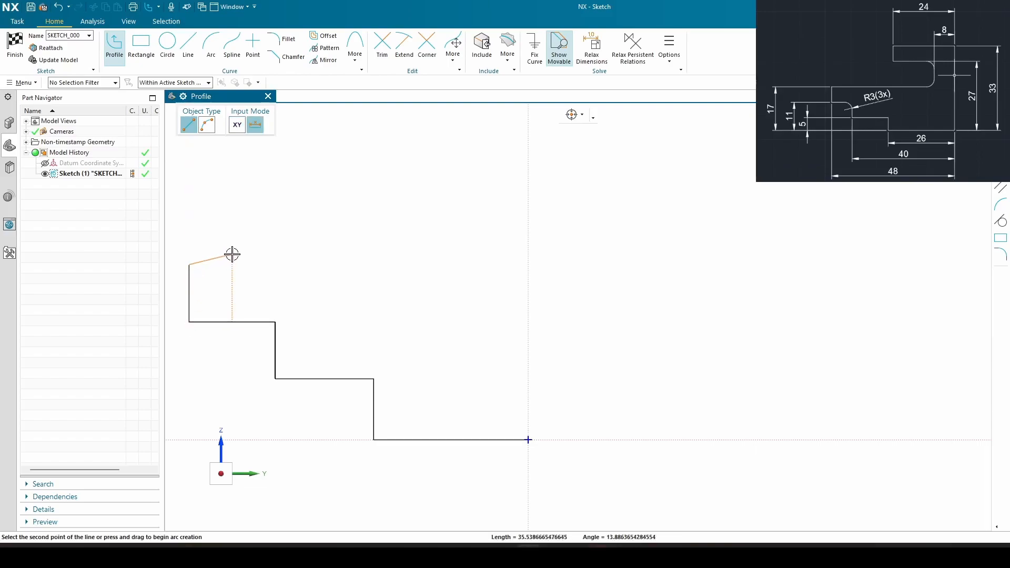
click(469, 262)
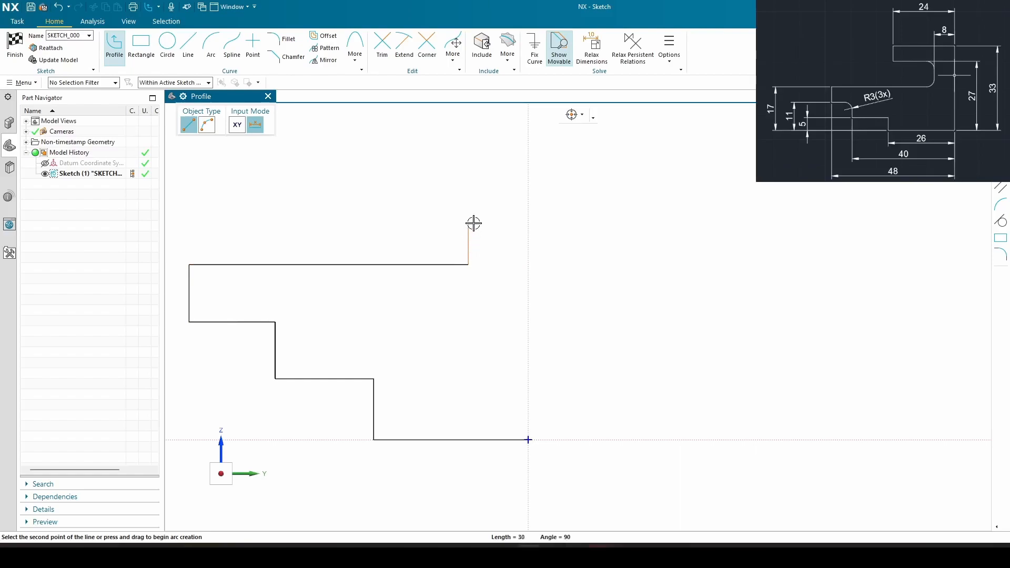
click(469, 211)
click(313, 211)
click(312, 171)
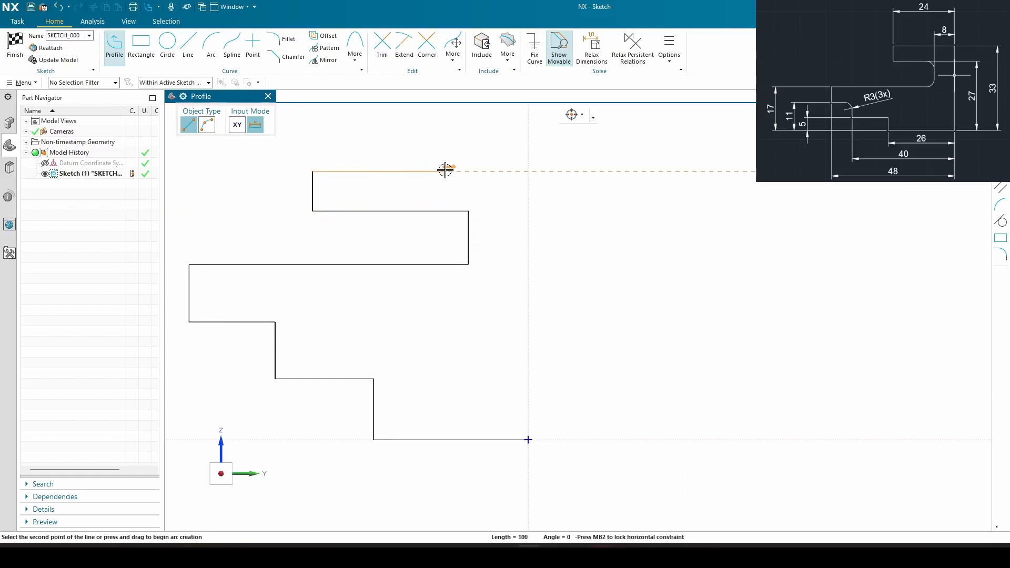
click(527, 171)
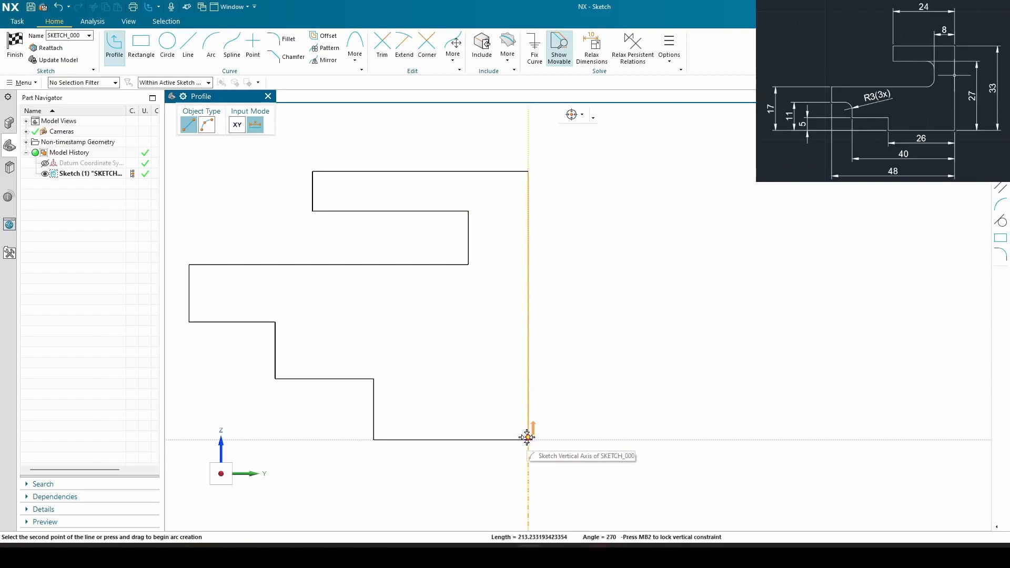
click(527, 438)
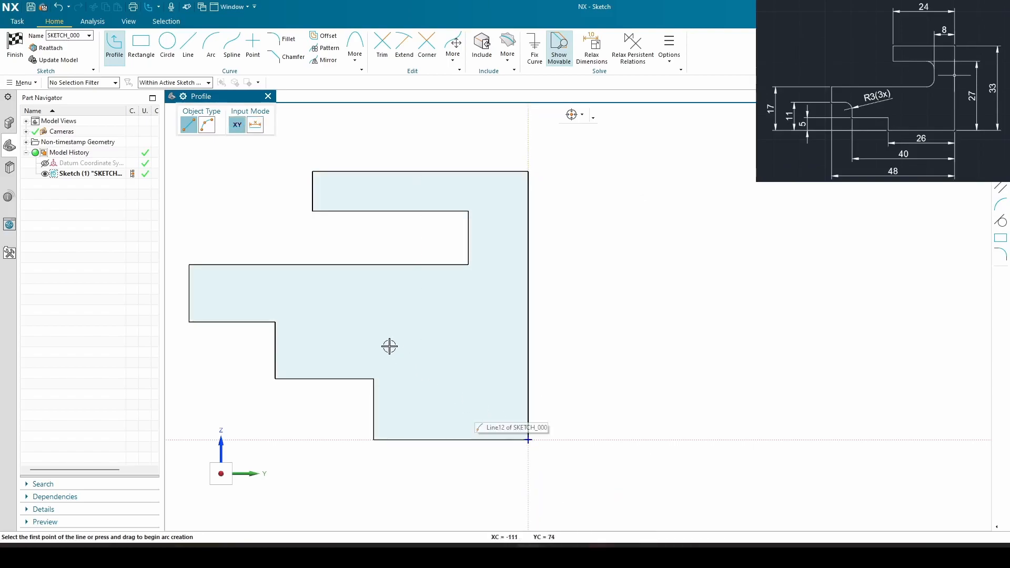
shift+middle_drag(390, 347, 574, 374)
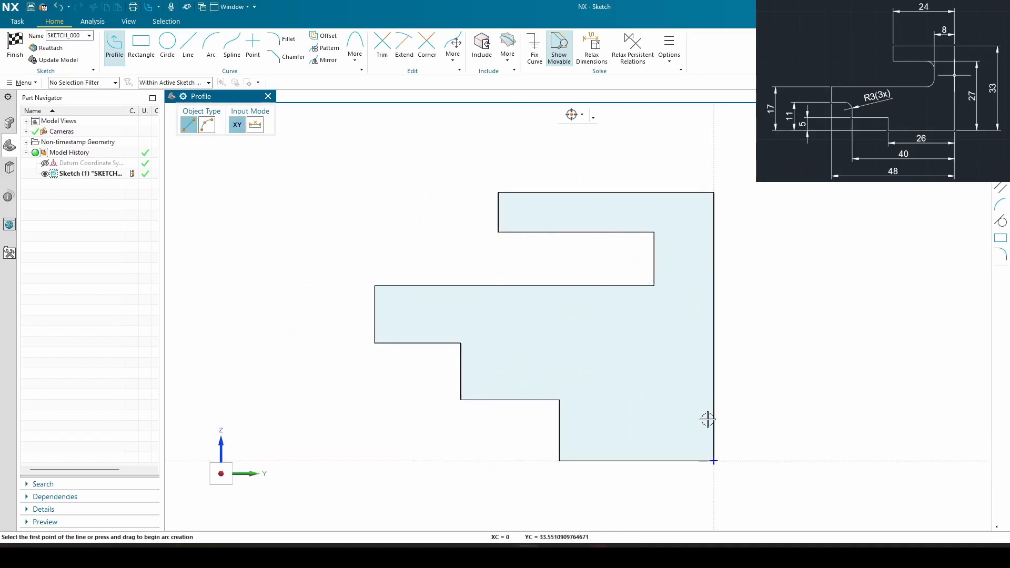
key(Escape)
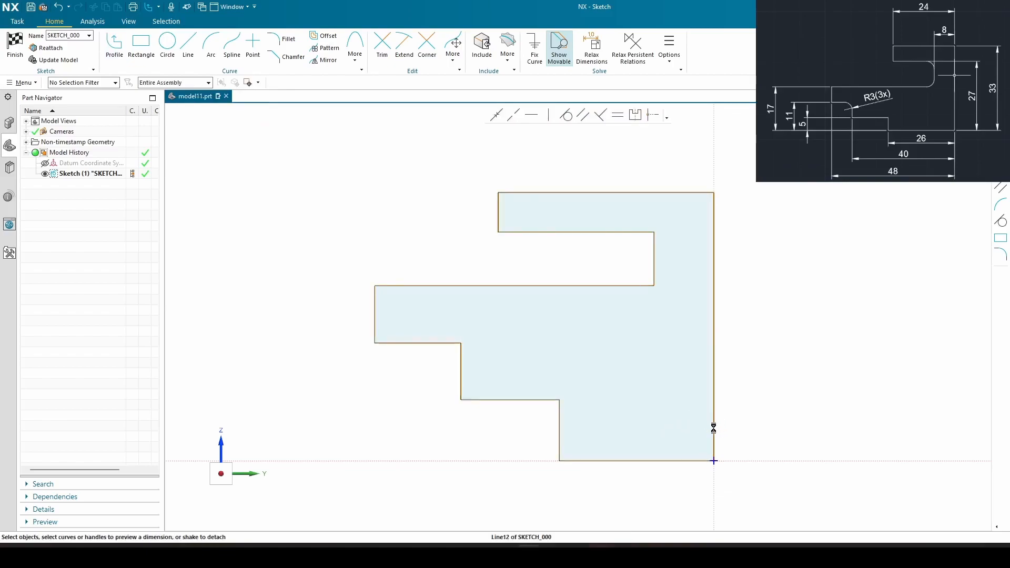
Dimension the distance between the long vertical edge and the lowest short vertical edge as 26.
click(713, 428)
click(561, 431)
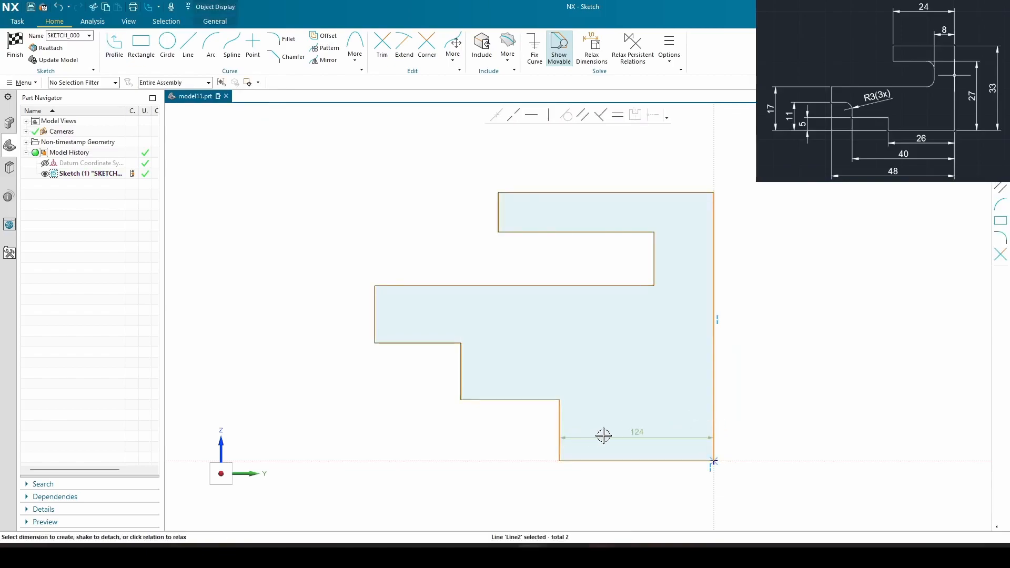
click(645, 481)
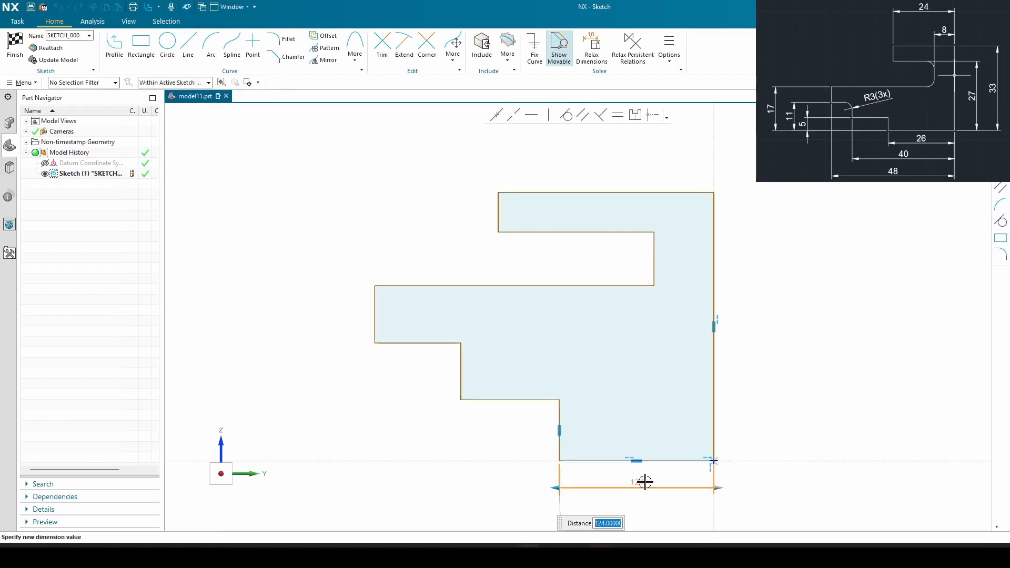
text(26)
key(Return)
key(Return)
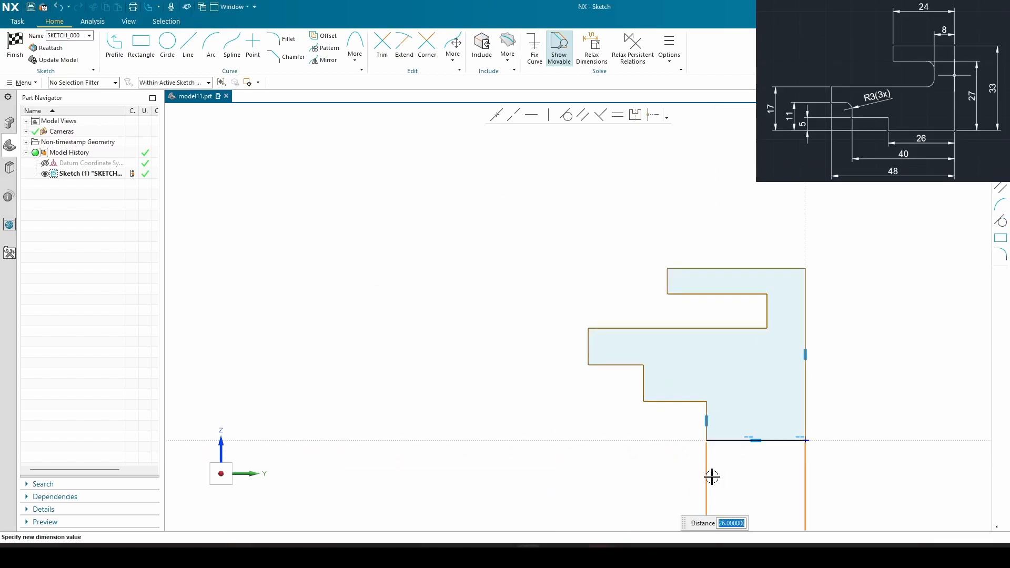
Move the 26 dimension up so it sits just below the profile's bottom edge.
scroll(720, 476, up, 5)
shift+middle_drag(776, 454, 577, 212)
mouse_move(604, 479)
mouse_down()
mouse_move(594, 380)
mouse_move(593, 400)
mouse_move(613, 162)
mouse_up()
key(Escape)
scroll(585, 316, down, 5)
scroll(569, 358, up, 5)
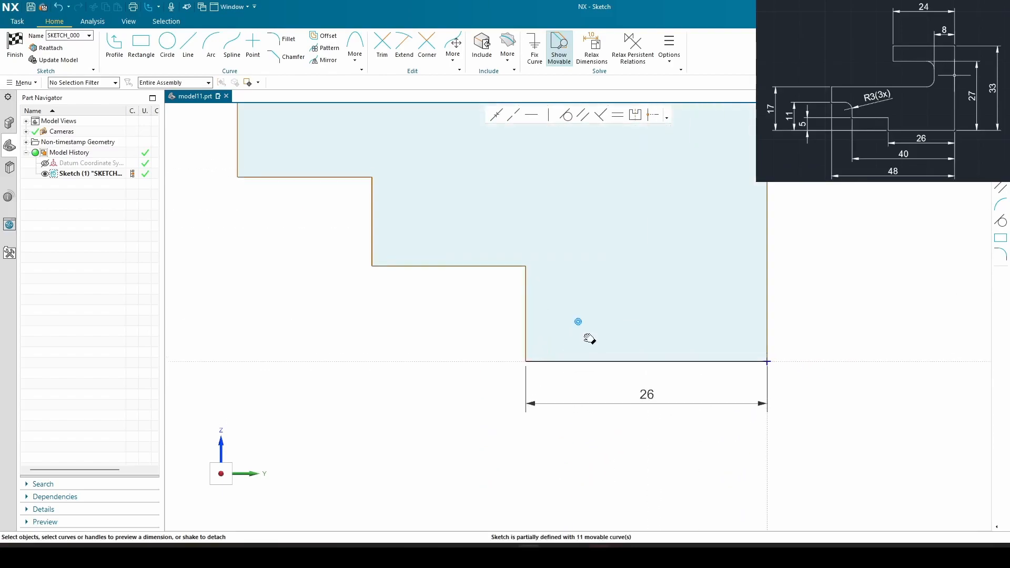
scroll(542, 433, down, 3)
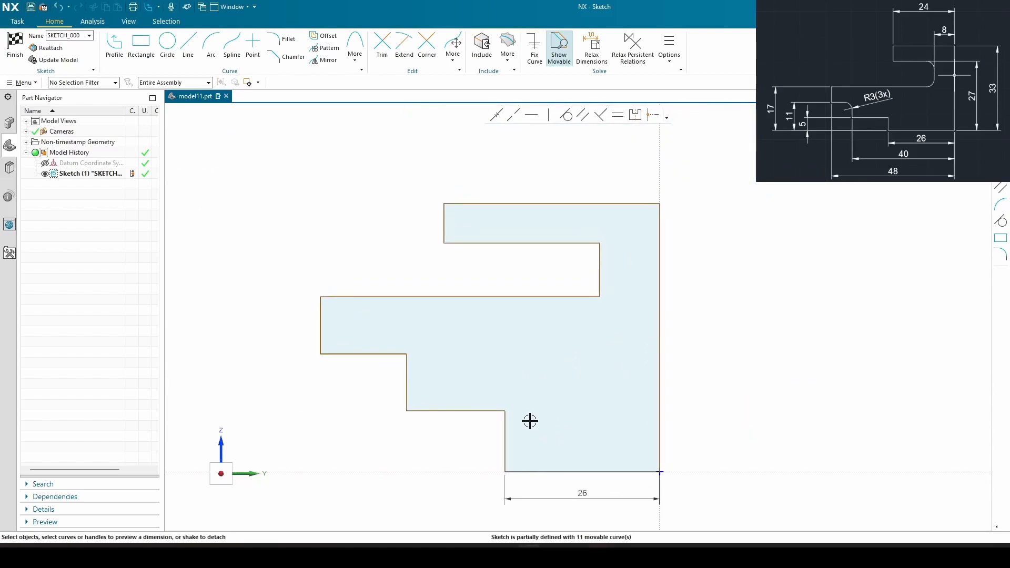
Dimension the distance from the second step's vertical edge to the long vertical edge as 40, placed below the 26 dimension.
click(407, 397)
click(658, 406)
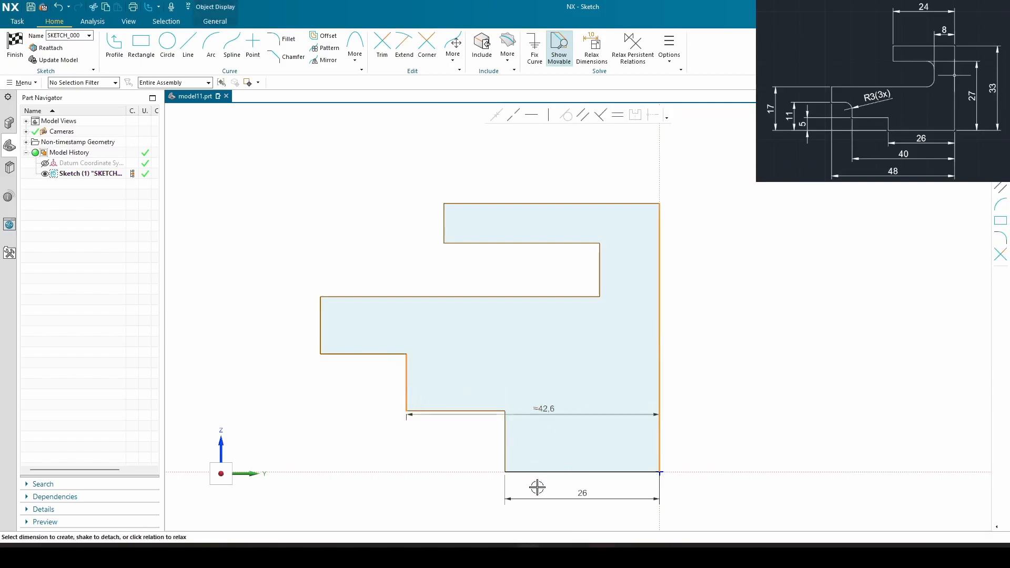
click(539, 515)
text(40)
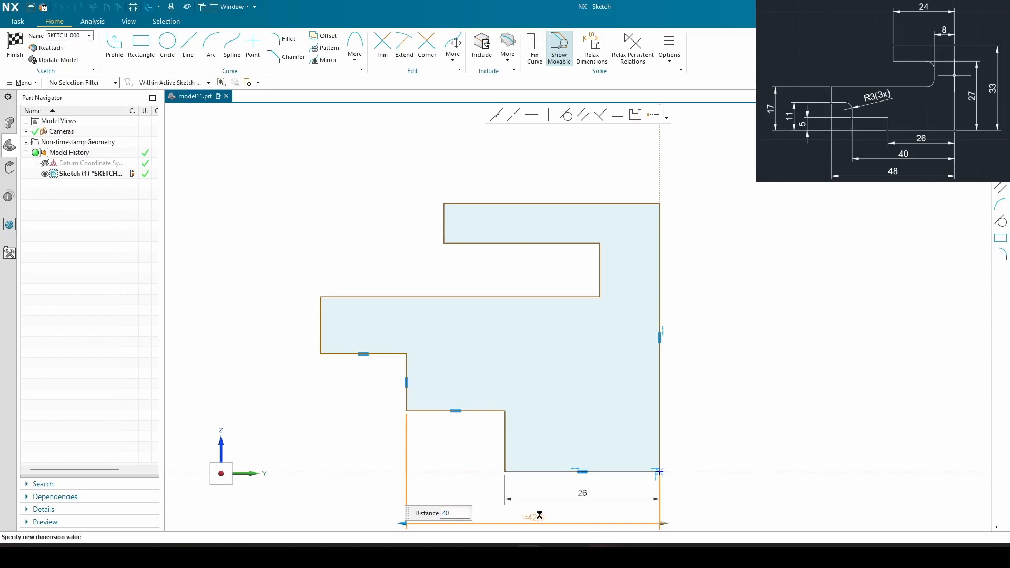
key(Return)
key(Return)
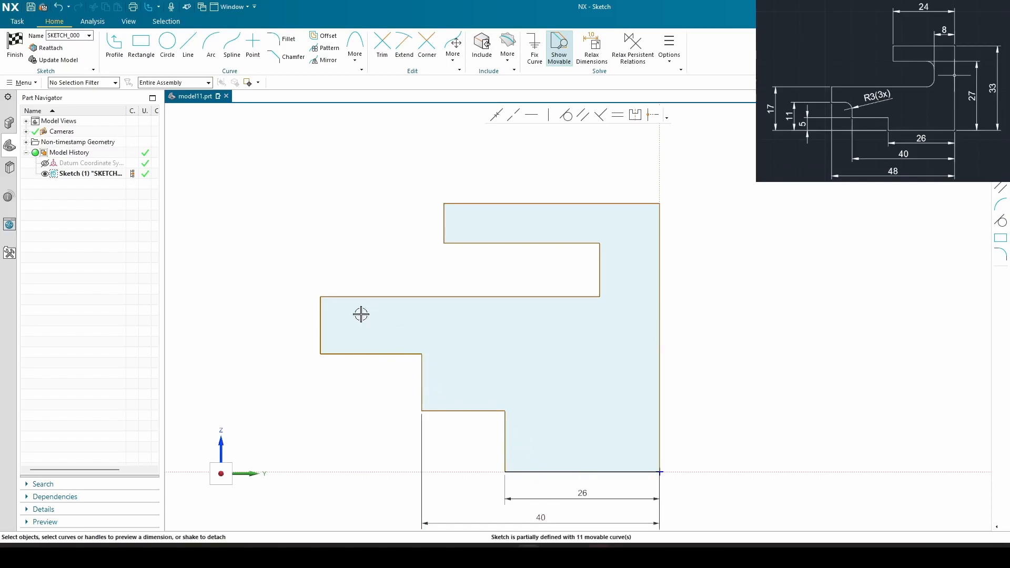
Dimension the distance from the outermost vertical edge to the long vertical edge as 48, placed below the 40 dimension.
click(320, 322)
click(659, 345)
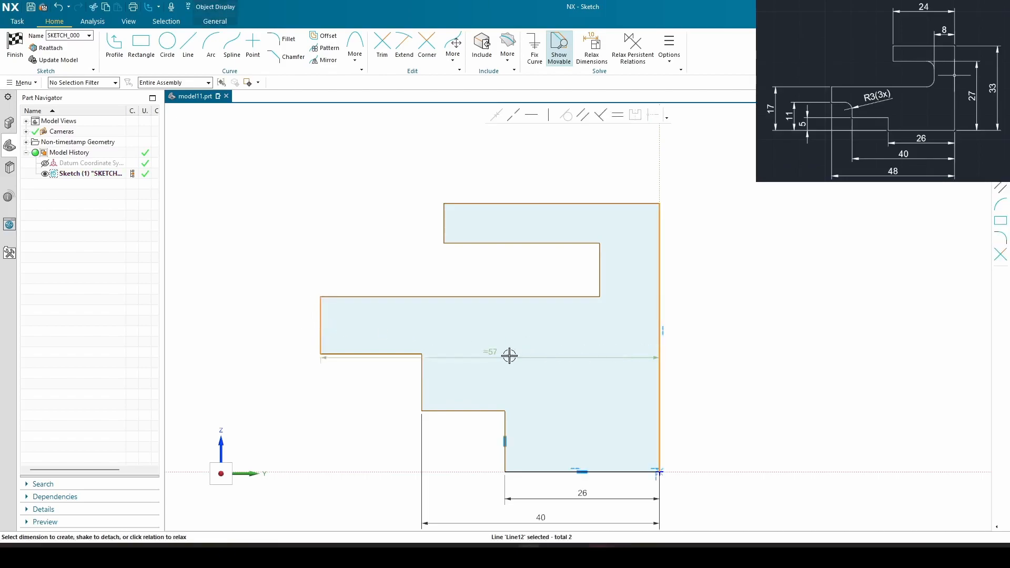
click(483, 526)
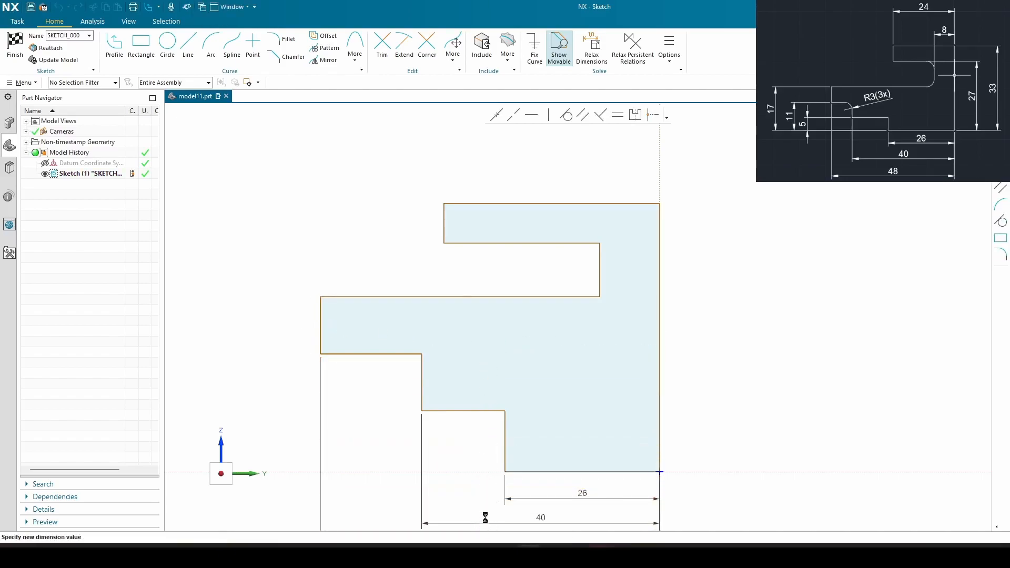
scroll(482, 496, down, 2)
scroll(481, 497, up, 2)
shift+middle_drag(482, 497, 469, 377)
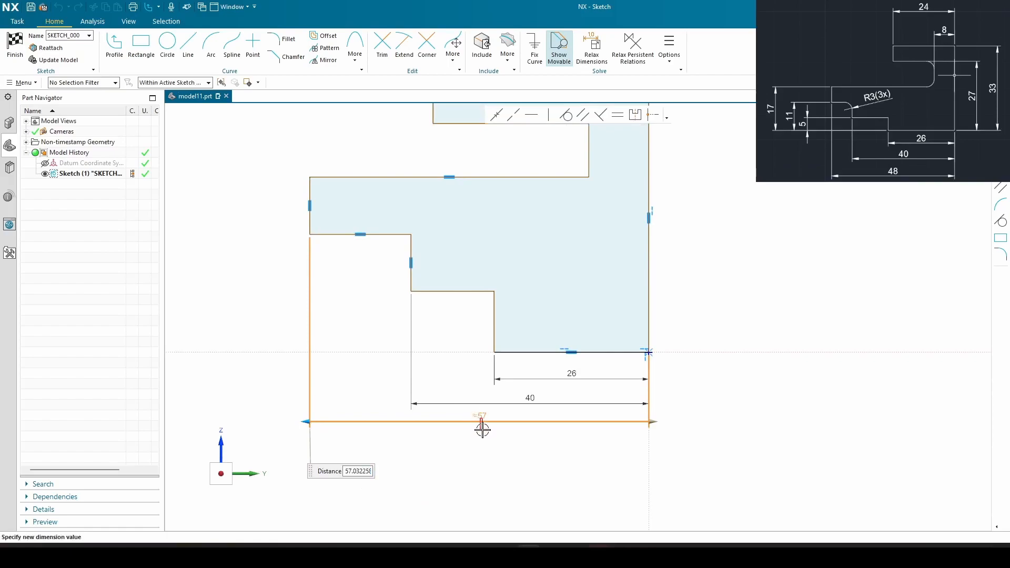
drag(480, 415, 482, 436)
double_click(481, 436)
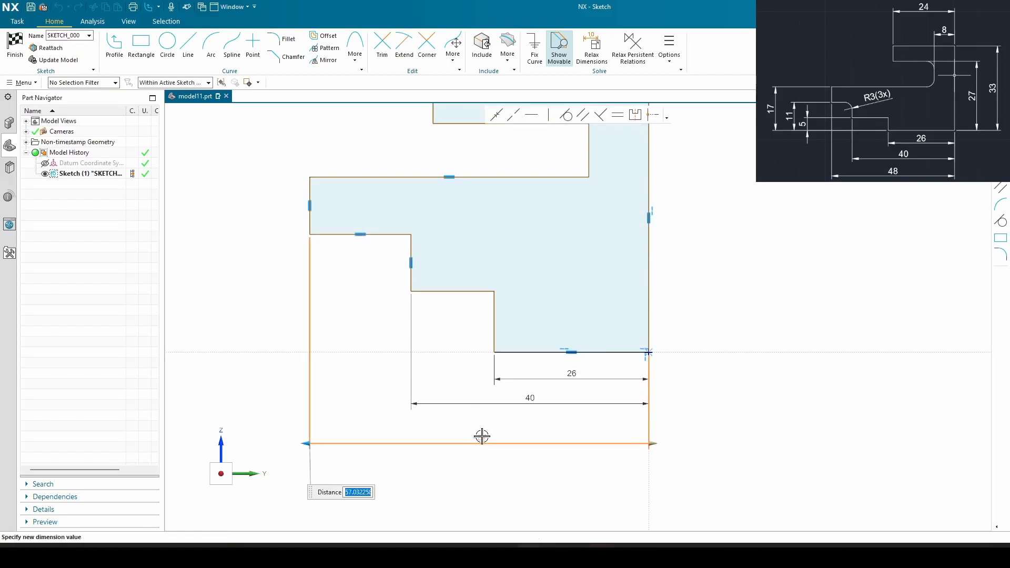
text(478)
key(Return)
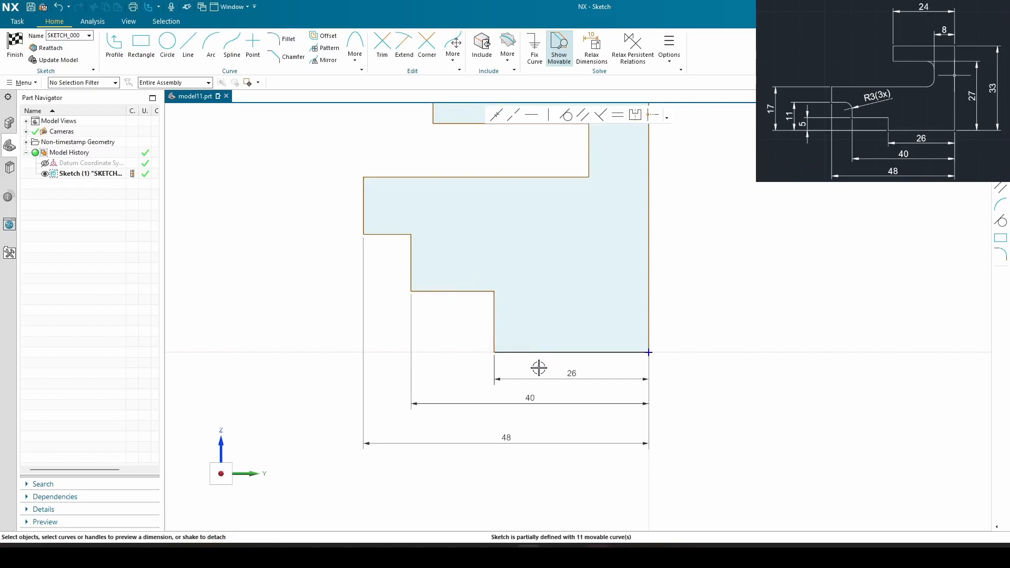
Dimension the height from the bottom edge to the first step's horizontal edge as 5.
click(522, 353)
click(458, 292)
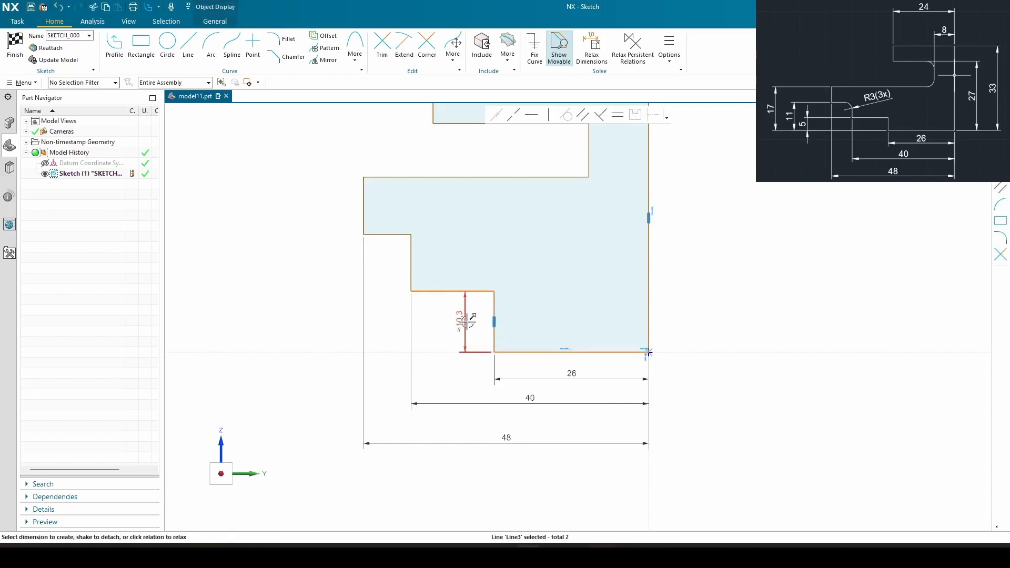
click(457, 328)
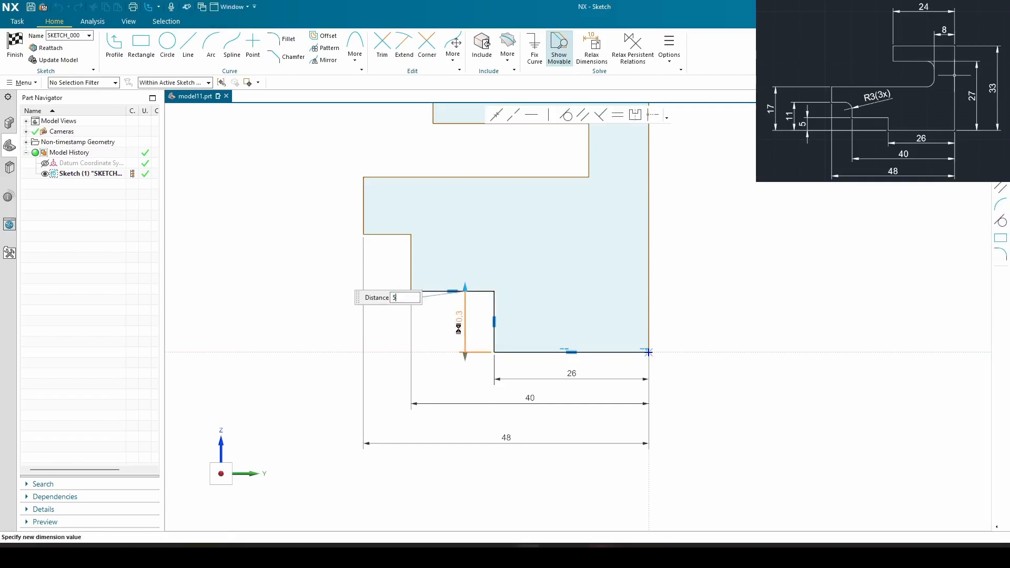
key(Return)
Dimension the height from the bottom edge to the second step's horizontal edge as 11.
click(541, 352)
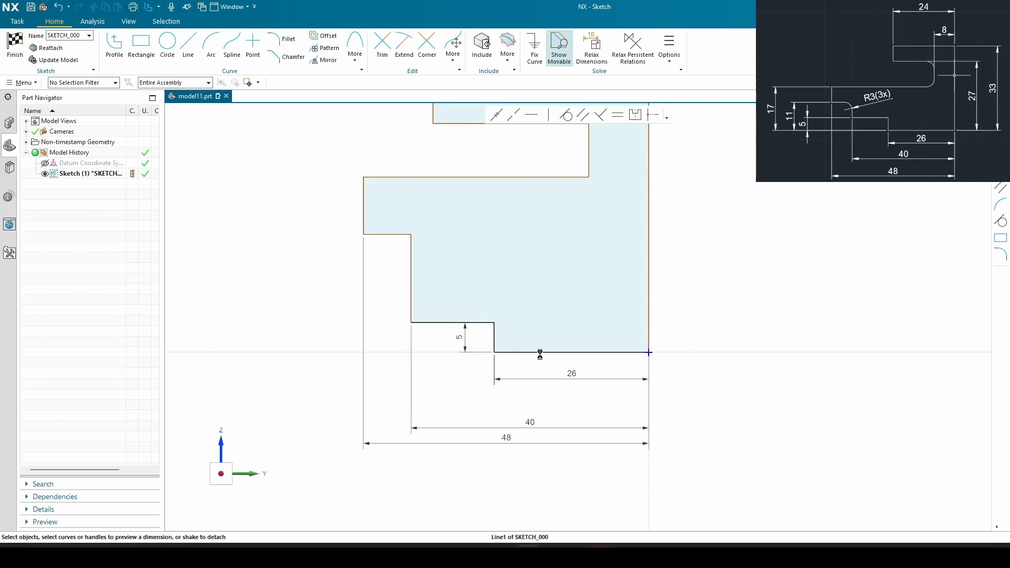
click(388, 235)
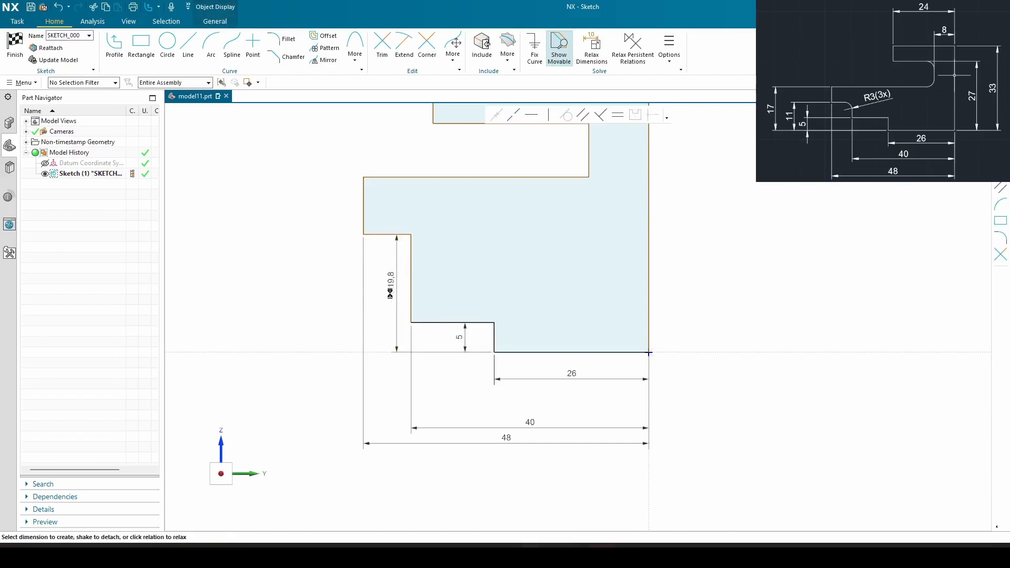
click(388, 290)
text(11)
key(Return)
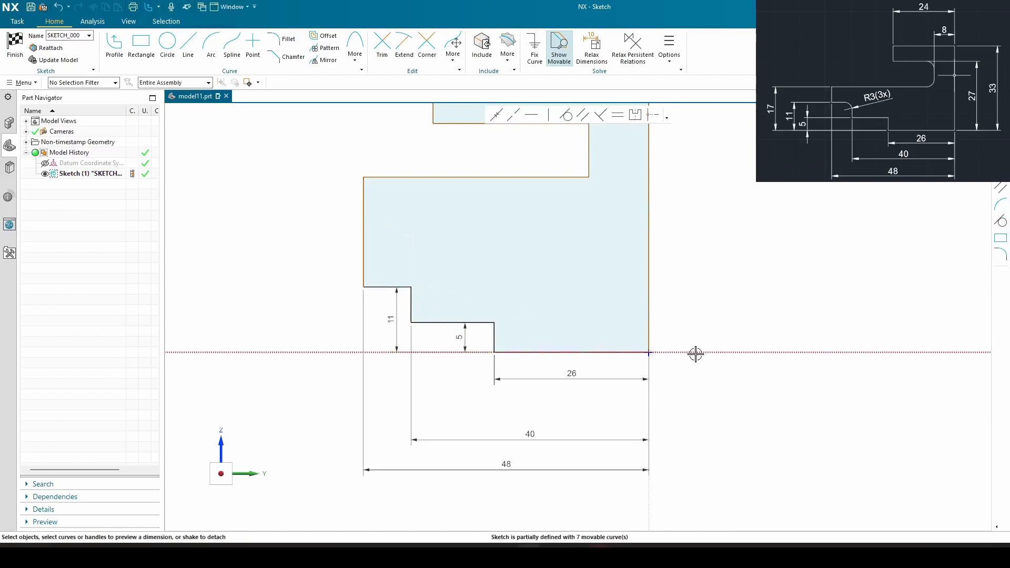
Dimension the height from the bottom edge to the upper edge of the widest section as 17, placed outside the profile.
click(545, 352)
click(471, 178)
click(324, 279)
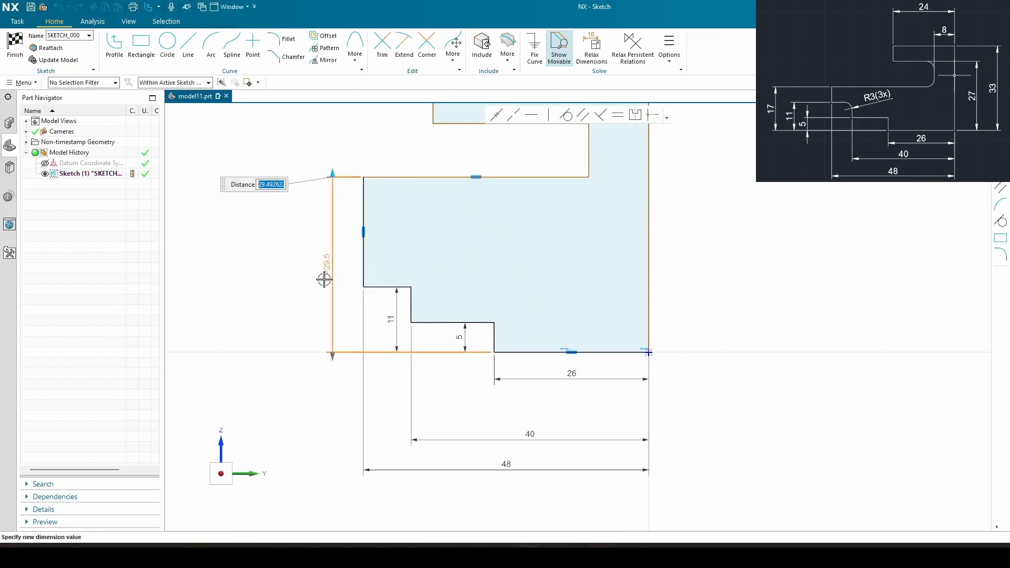
key(Return)
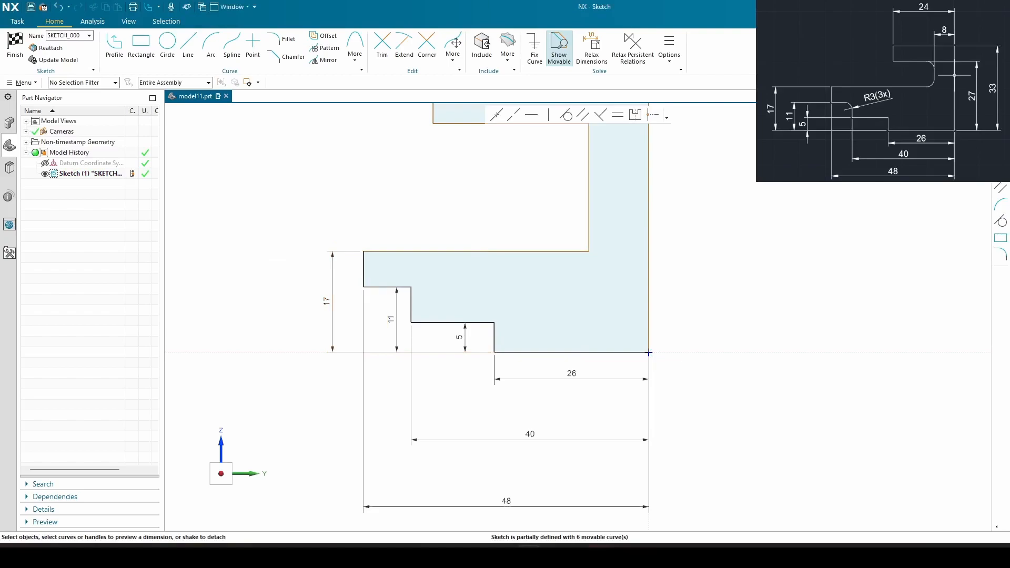
Dimension the height from the bottom edge to the underside of the upper arm as 27, placed outside the long vertical edge.
scroll(474, 261, down, 2)
scroll(431, 350, up, 3)
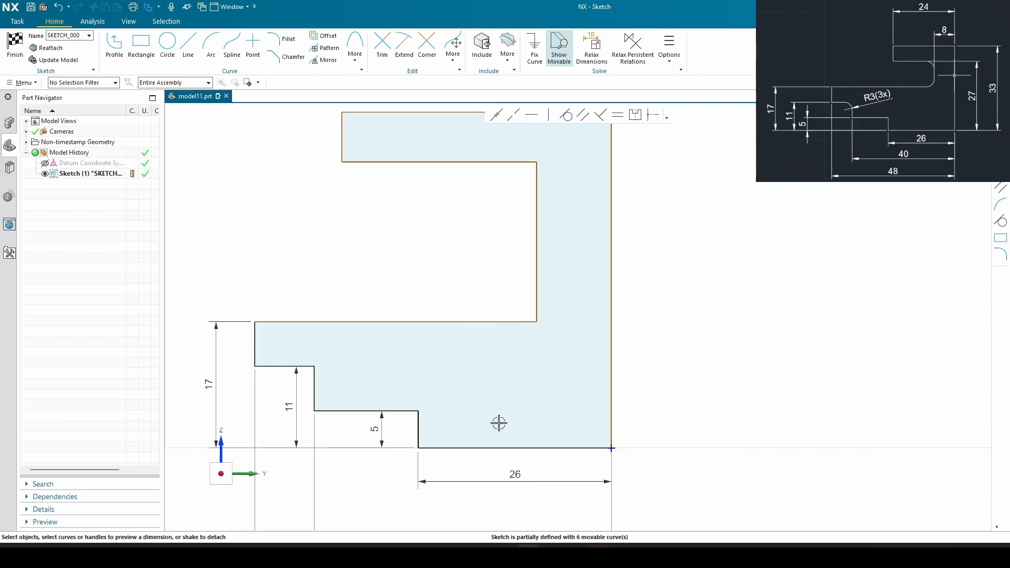
click(518, 448)
click(489, 162)
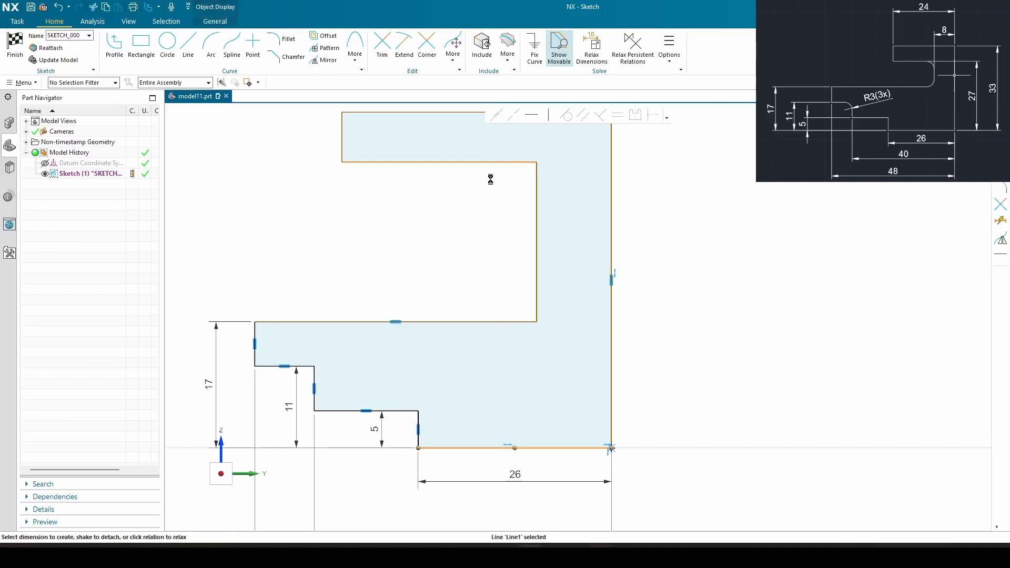
click(654, 315)
text(2)
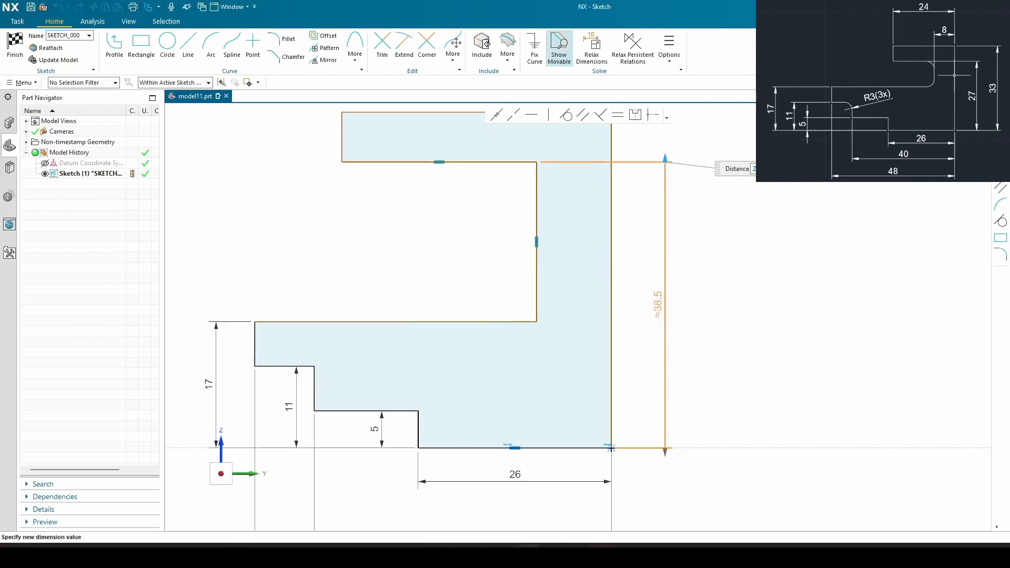
key(Return)
key(Escape)
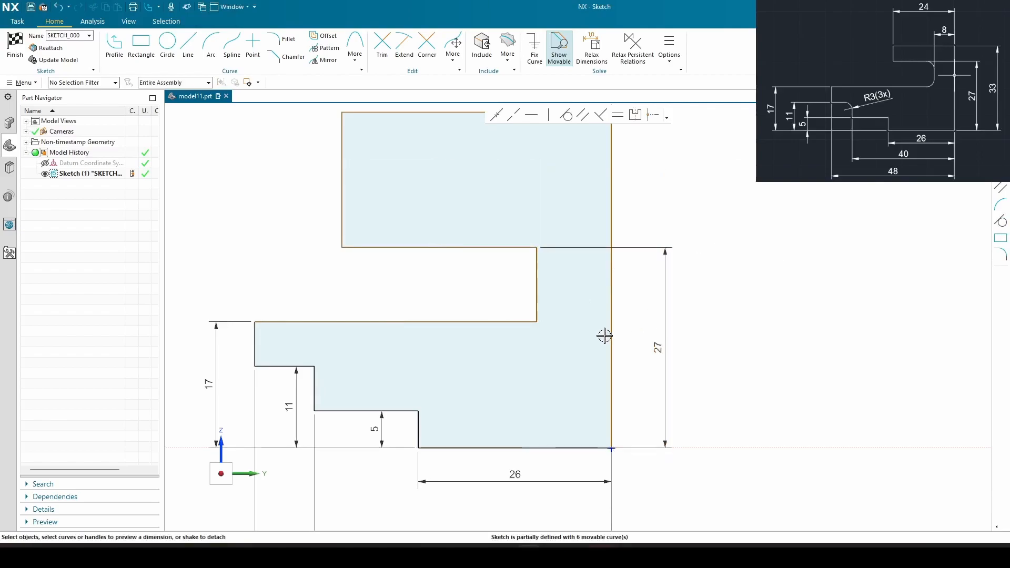
Dimension the overall height from the bottom edge to the profile's top edge as 33, placed outside the 27 dimension.
click(507, 448)
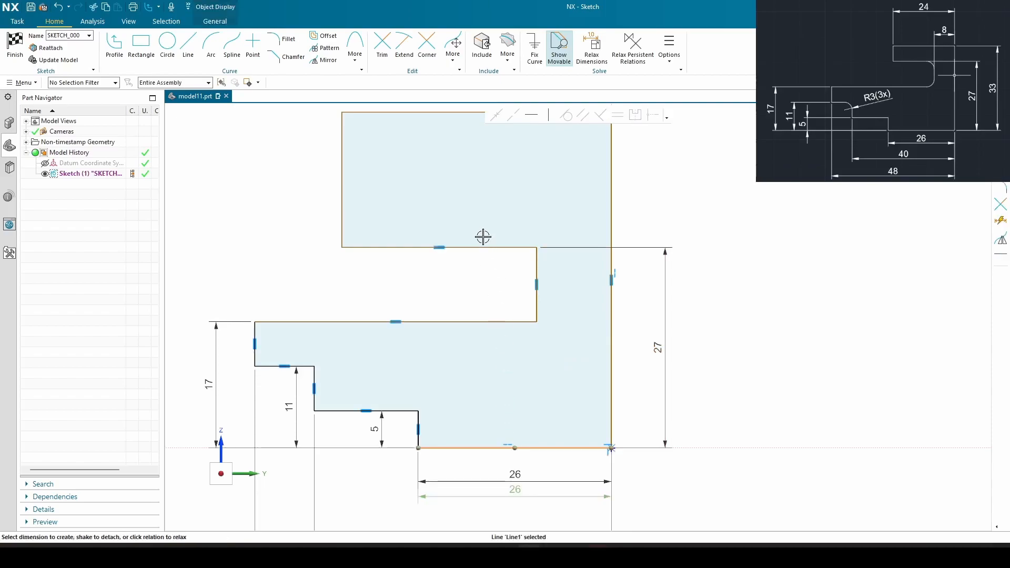
shift+middle_drag(477, 134, 469, 216)
click(476, 198)
click(710, 372)
text(33)
key(Return)
key(Escape)
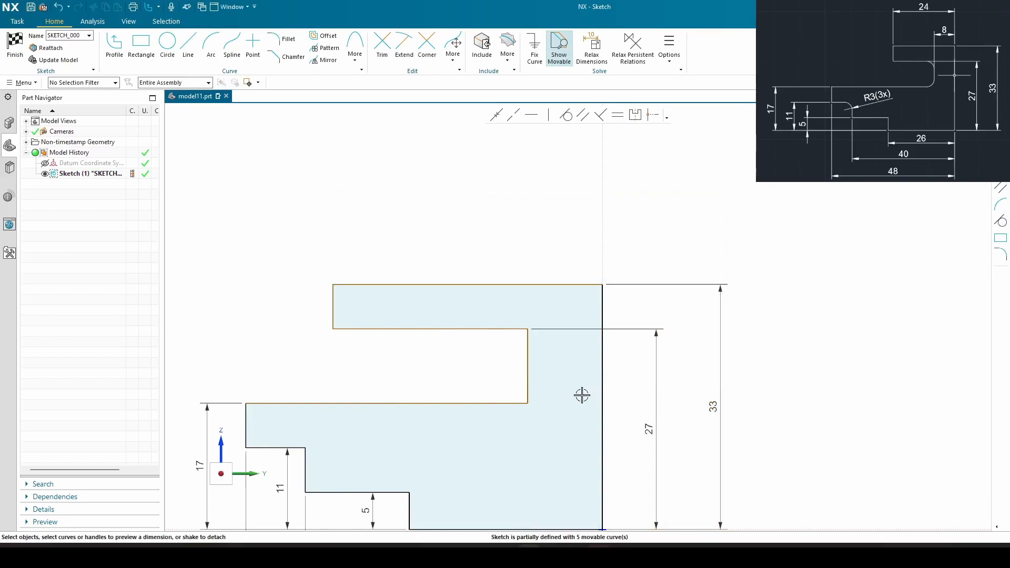
Dimension the distance between the slot's inner vertical edge and the long vertical edge as 8, placed above the profile.
click(529, 387)
click(602, 309)
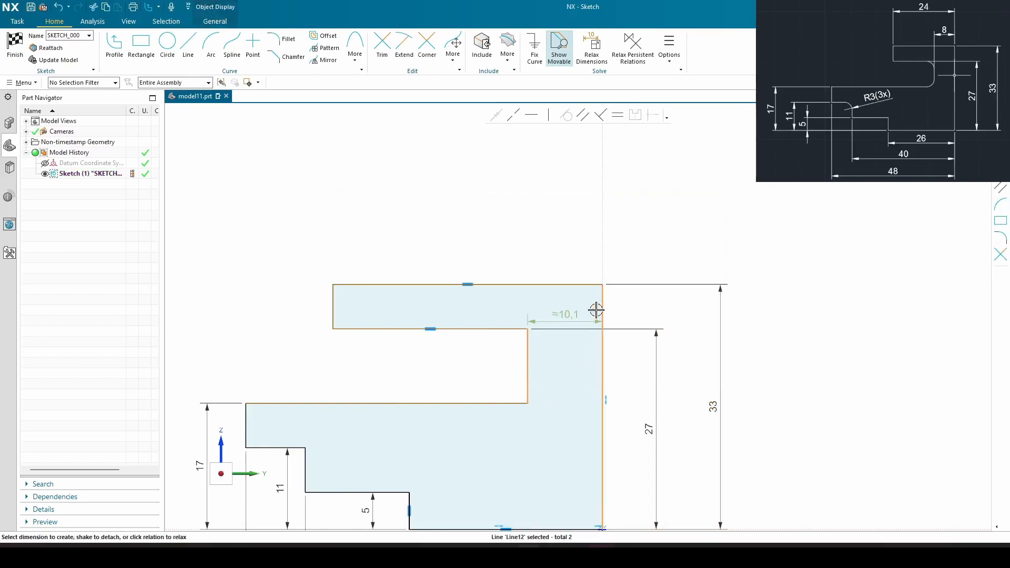
click(571, 263)
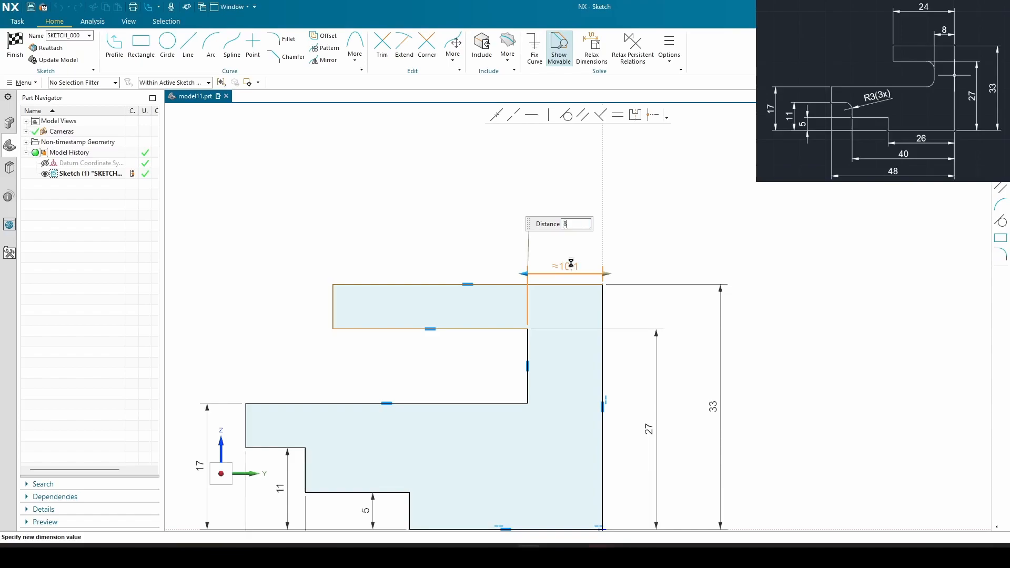
key(Return)
Dimension the distance from the long vertical edge to the upper arm's free end as 24, above the 8 dimension, and finish the sketch.
click(603, 402)
click(333, 309)
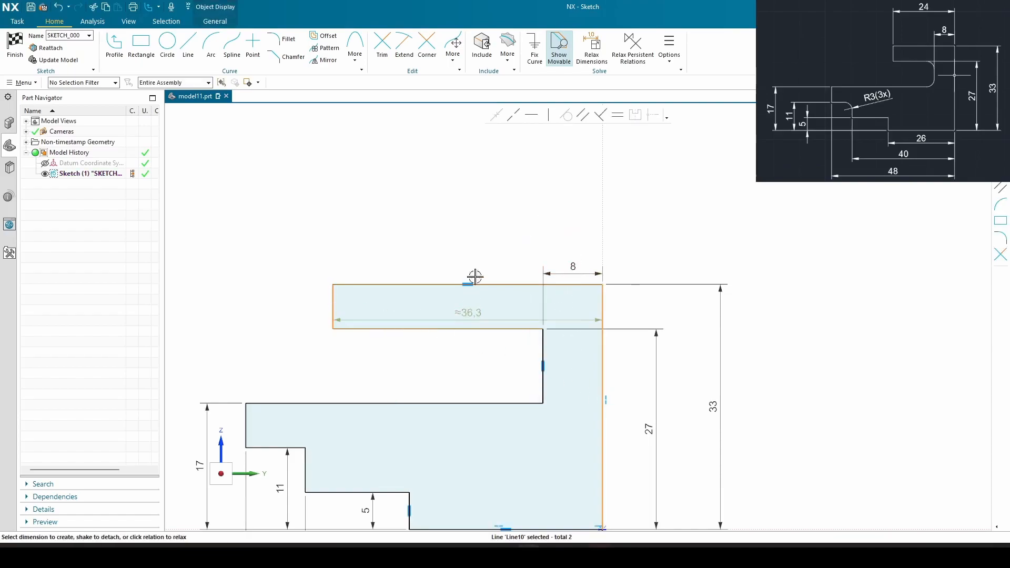
click(480, 234)
text(24)
key(Return)
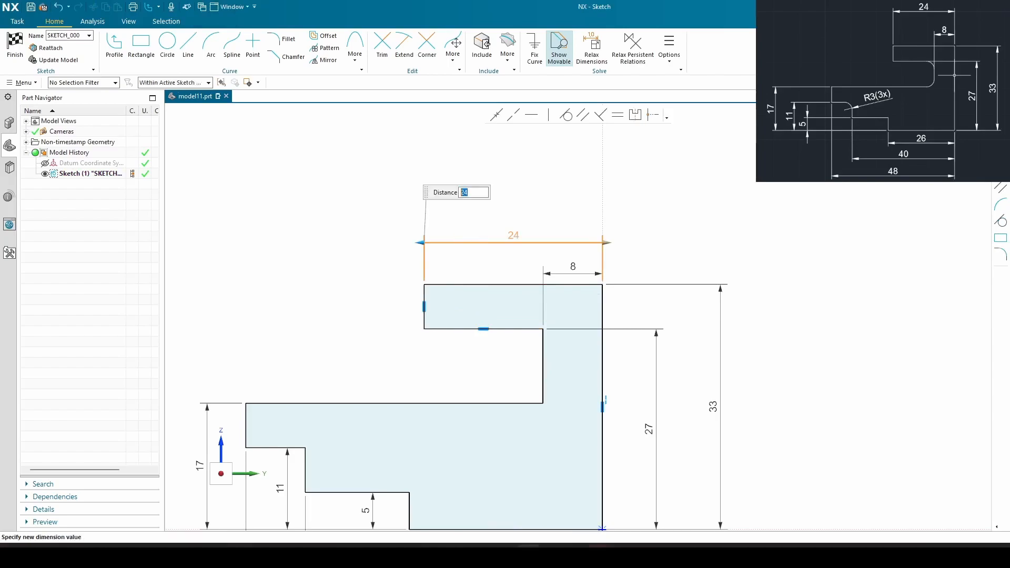
middle_click(482, 232)
scroll(469, 242, down, 2)
shift+middle_drag(436, 311, 438, 233)
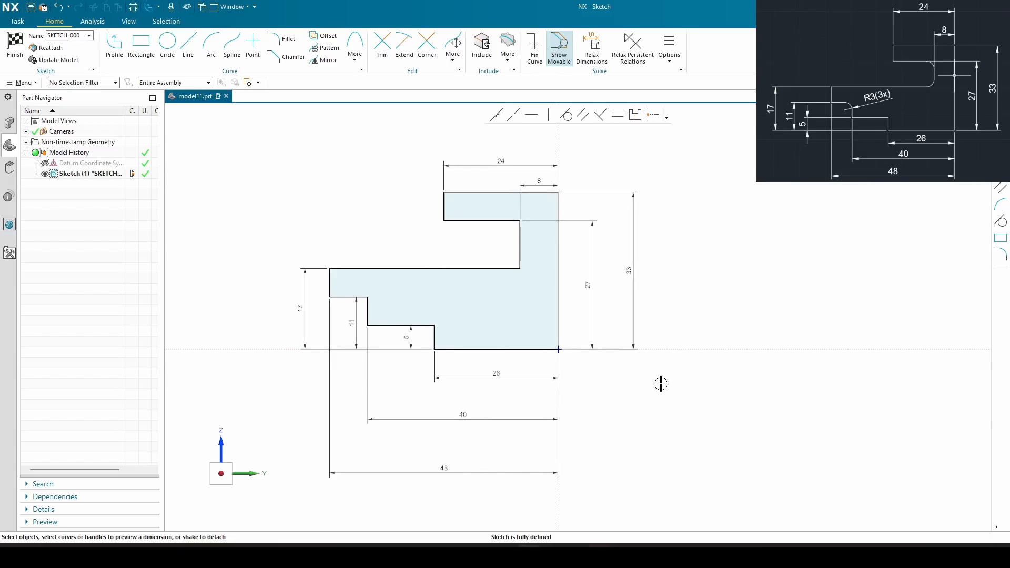
click(14, 47)
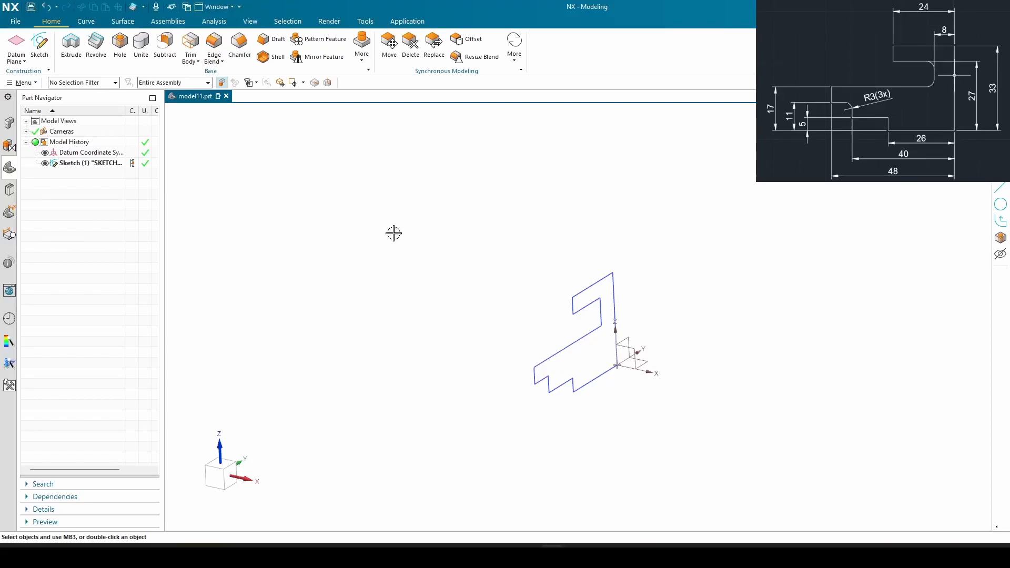
Revolve the whole stepped profile from 0 to 360° about the negative Y direction through the origin, with Boolean None.
click(96, 44)
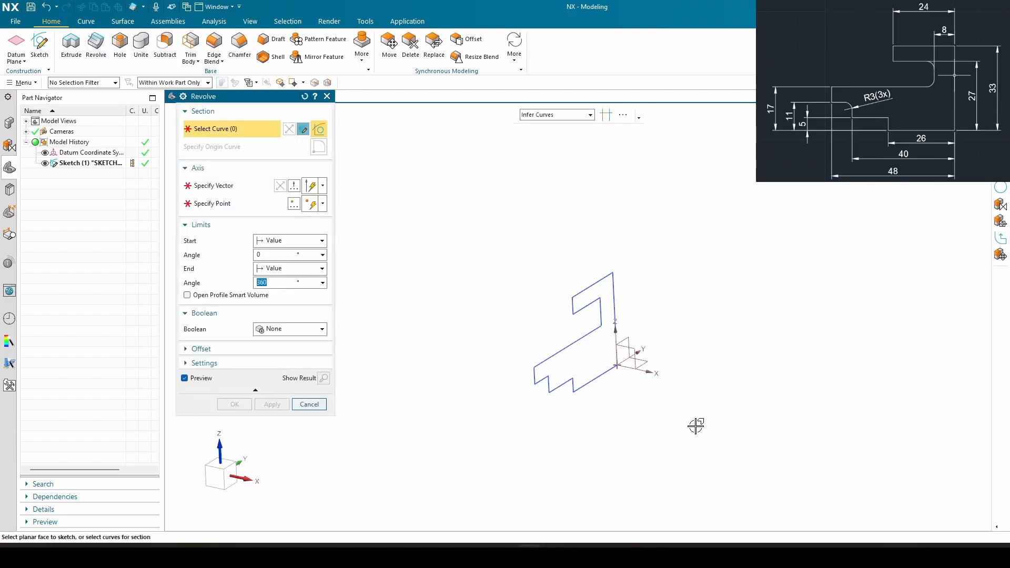
mouse_move(705, 437)
mouse_down()
mouse_move(500, 261)
mouse_move(480, 222)
mouse_up()
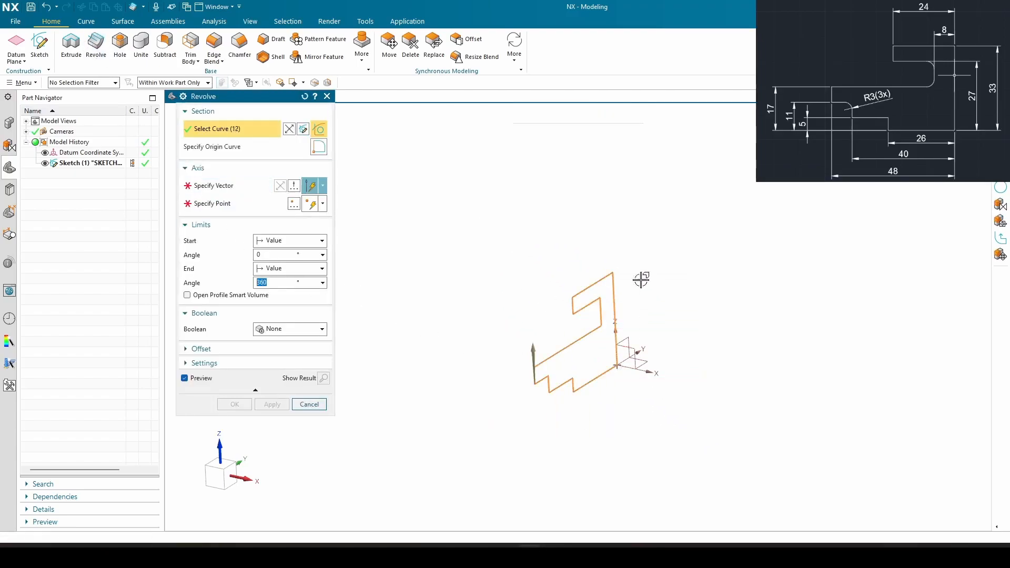
click(213, 192)
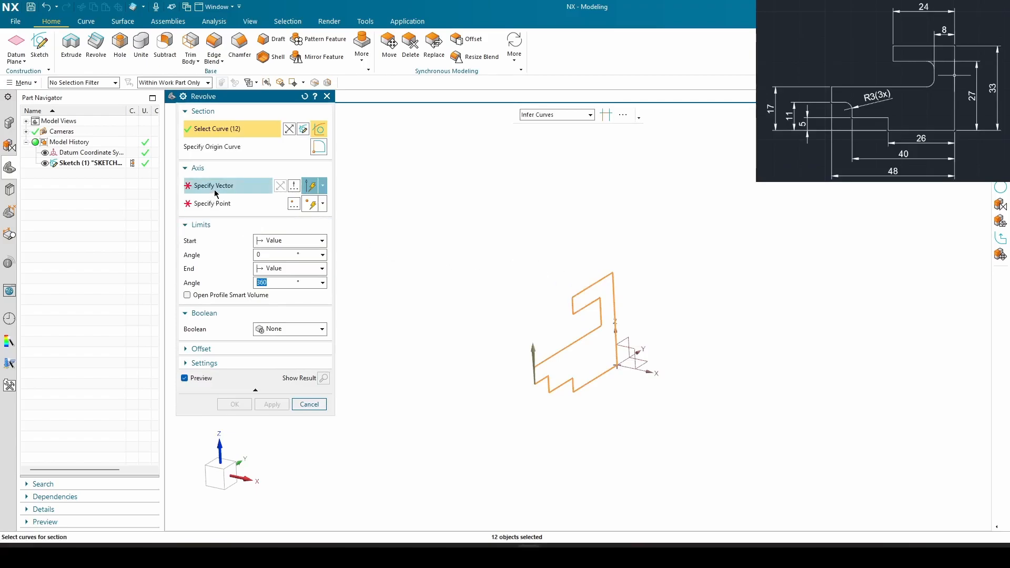
click(246, 188)
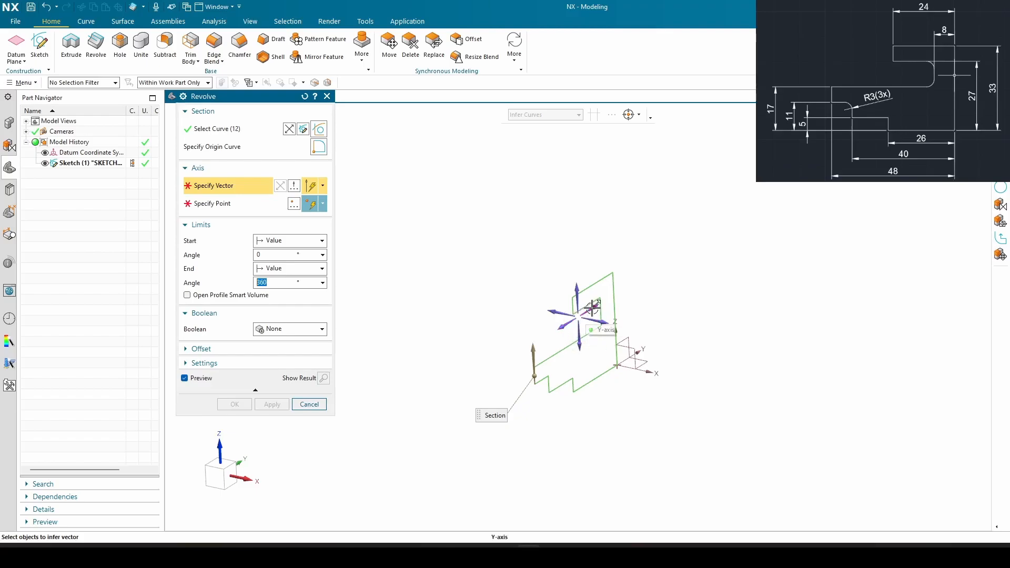
click(566, 326)
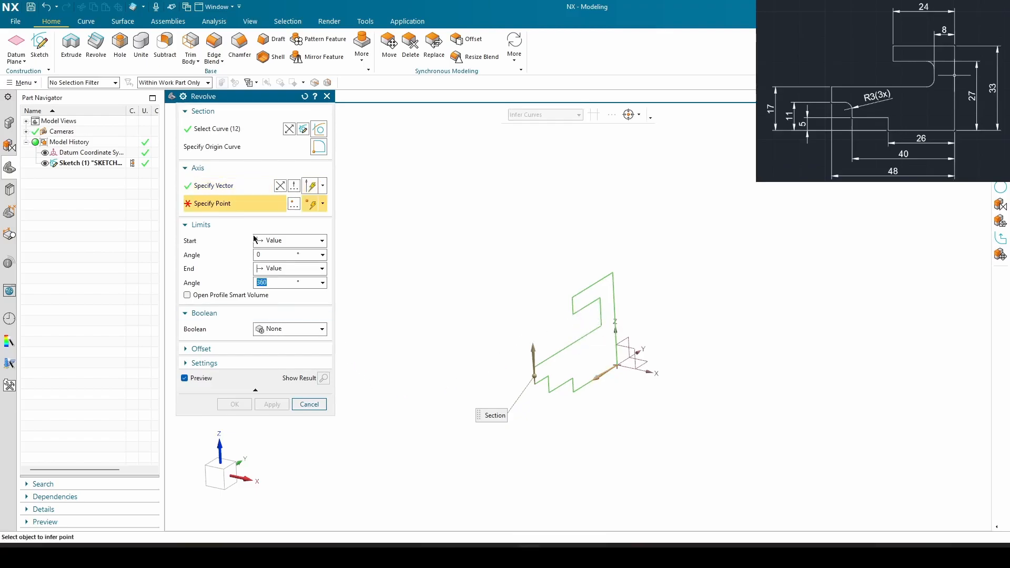
click(618, 366)
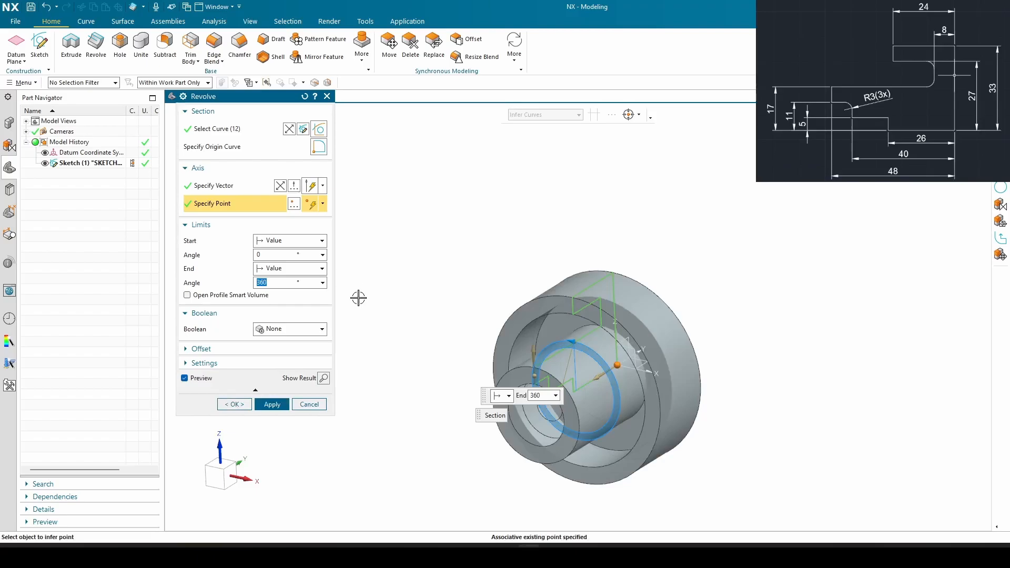
click(268, 404)
click(308, 404)
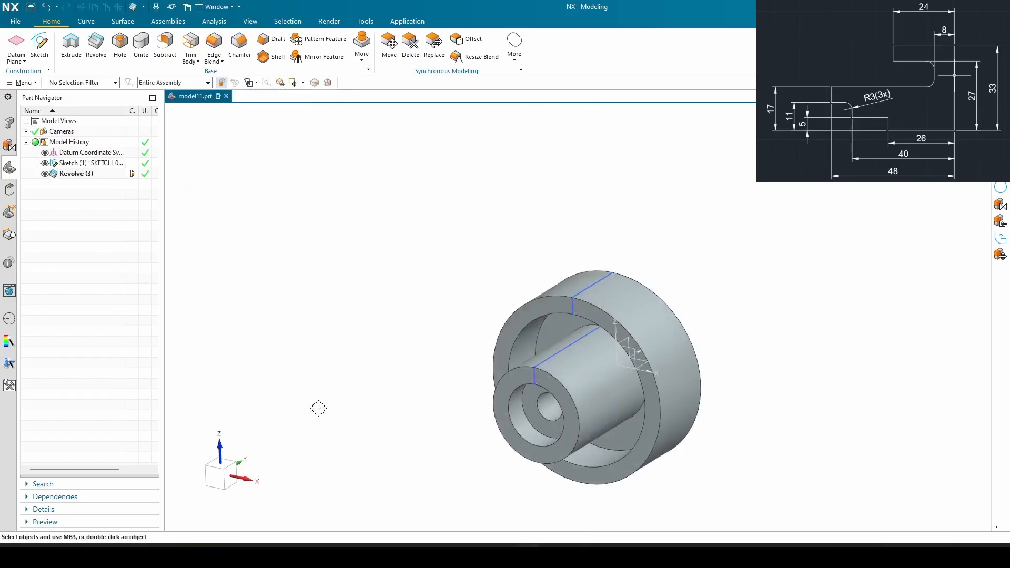
Apply a 3 mm circular edge blend to both floor edges of the annular recess and the floor edge of the hub's counterbore.
key(ctrl+f)
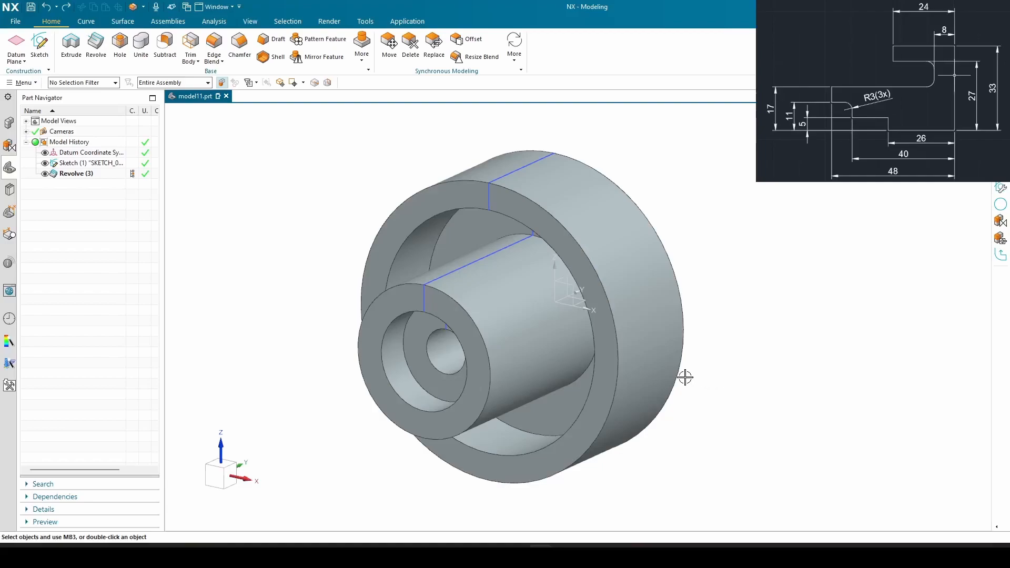
middle_drag(676, 354, 705, 334)
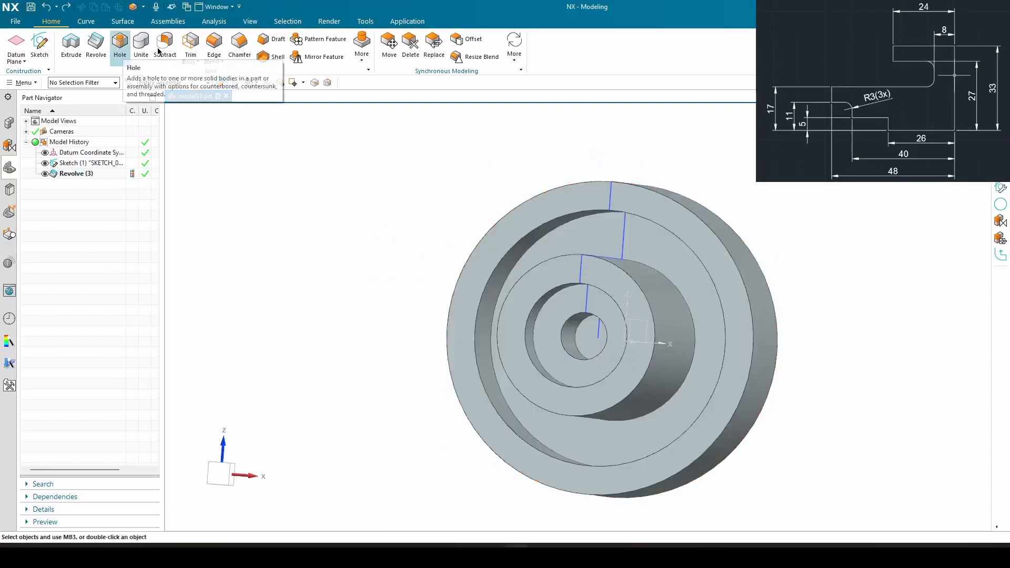
click(207, 42)
middle_drag(670, 219, 657, 243)
click(664, 267)
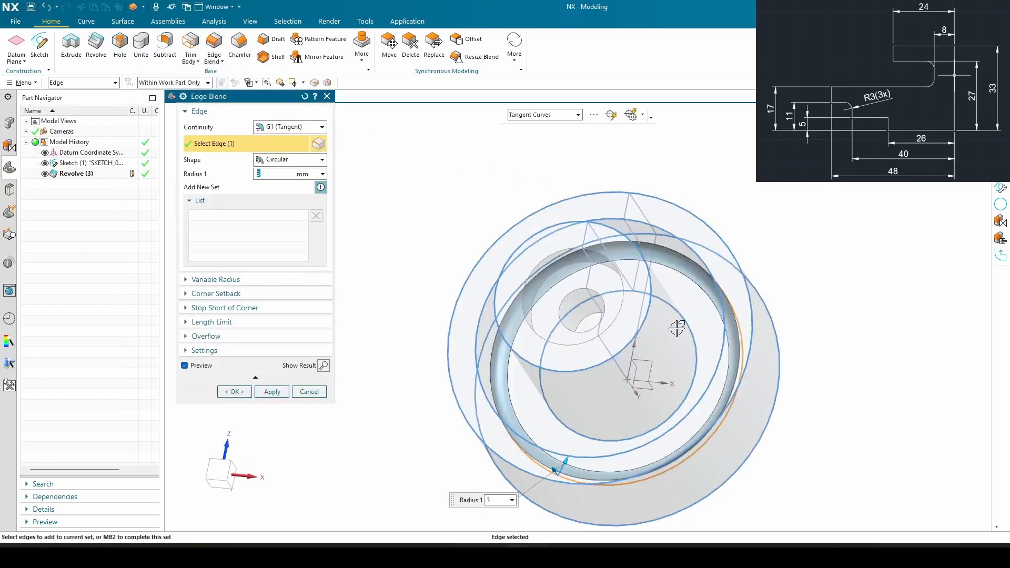
click(697, 350)
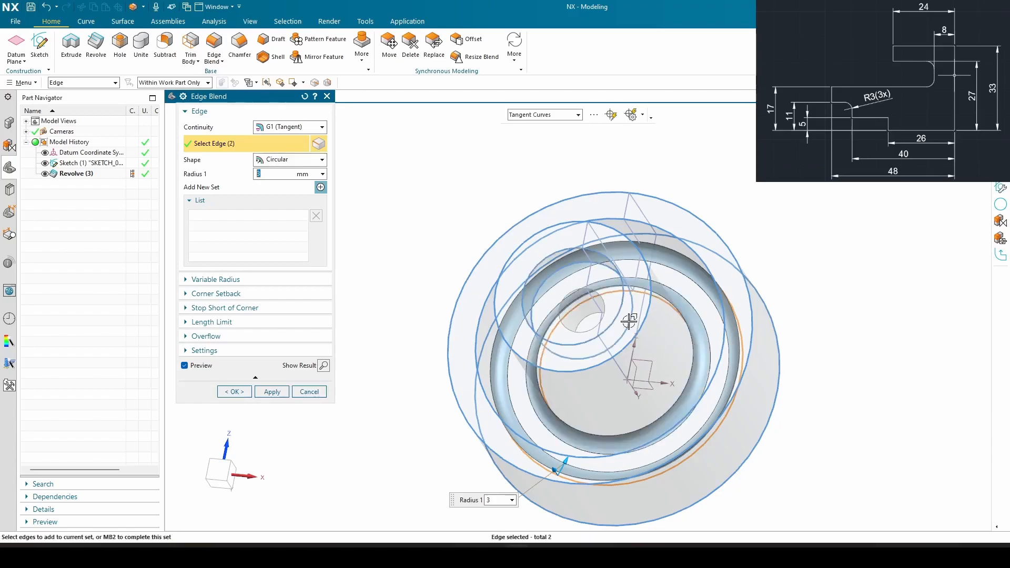
click(590, 266)
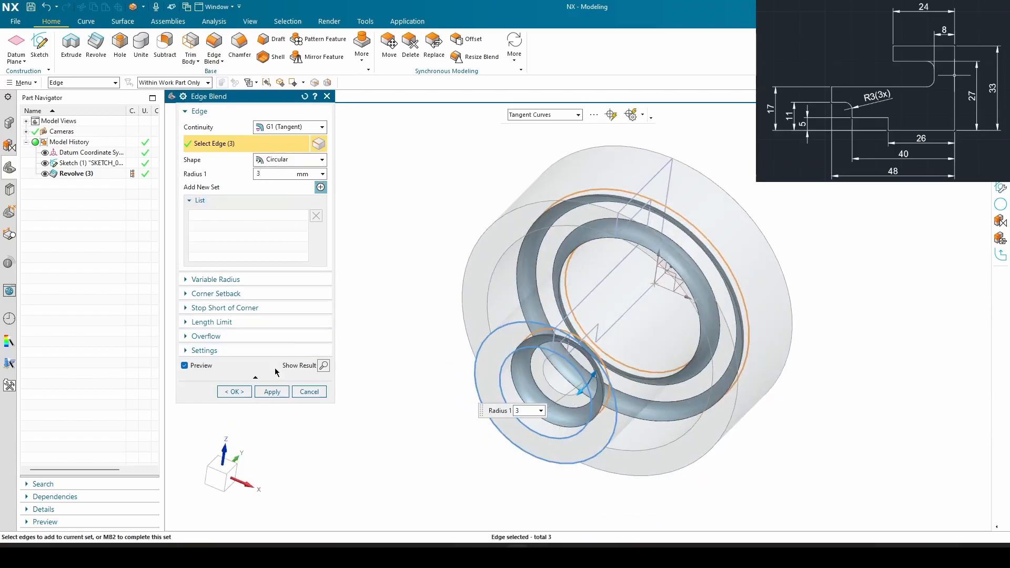
click(271, 391)
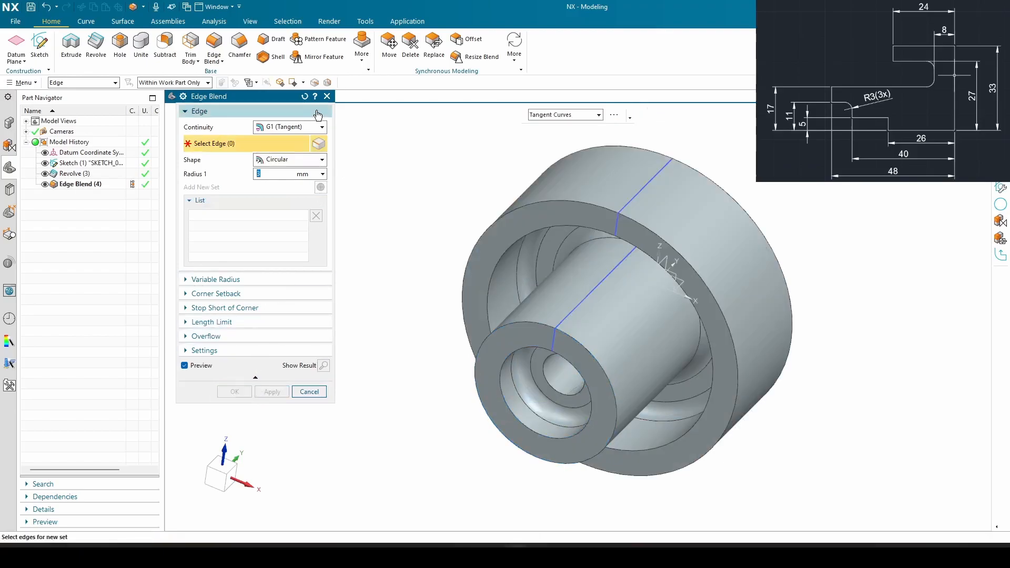
click(326, 97)
Hide all datums and sketches so that only the solid body is displayed.
key(ctrl+w)
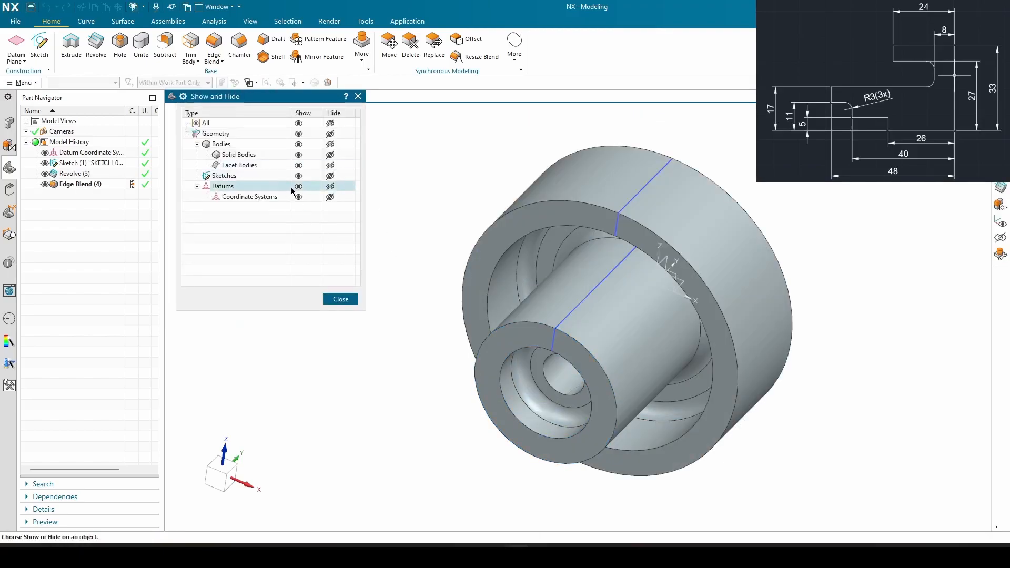
click(330, 187)
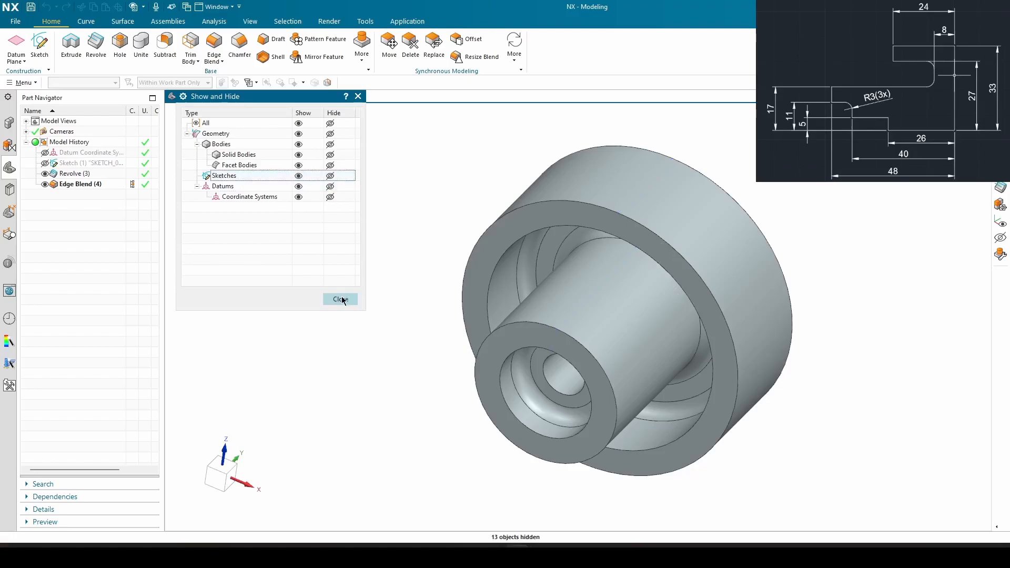
click(340, 300)
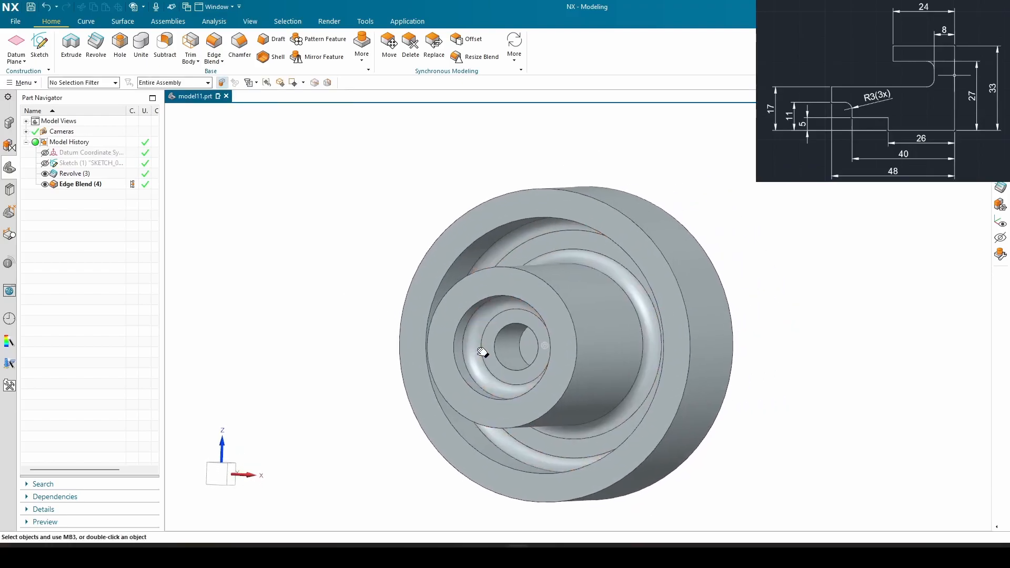